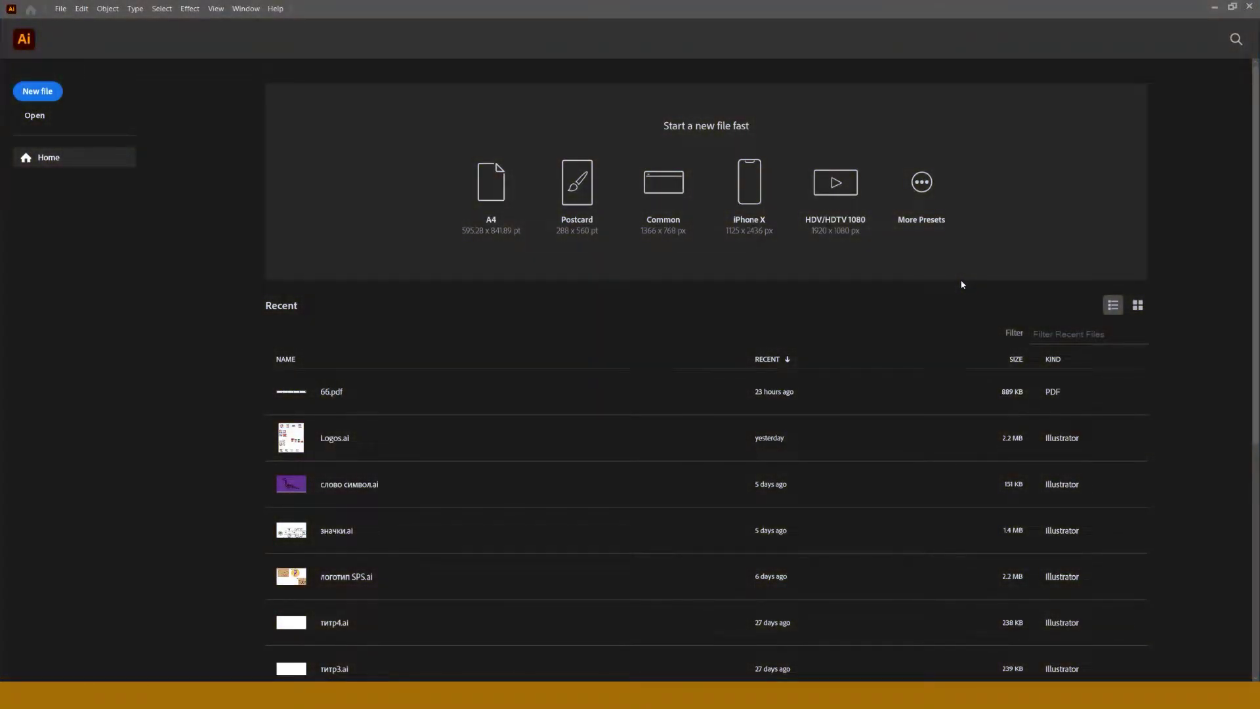
Choose New file on the Illustrator Home screen to begin a new document.
click(51, 93)
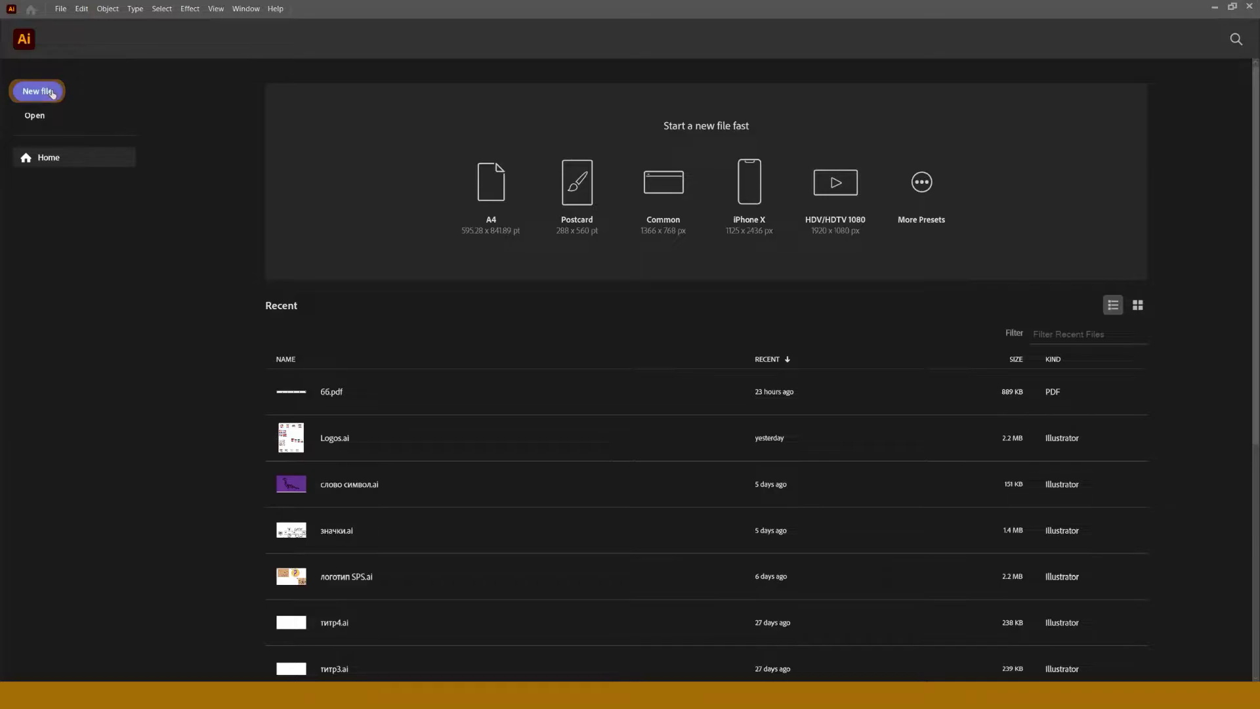
click(41, 119)
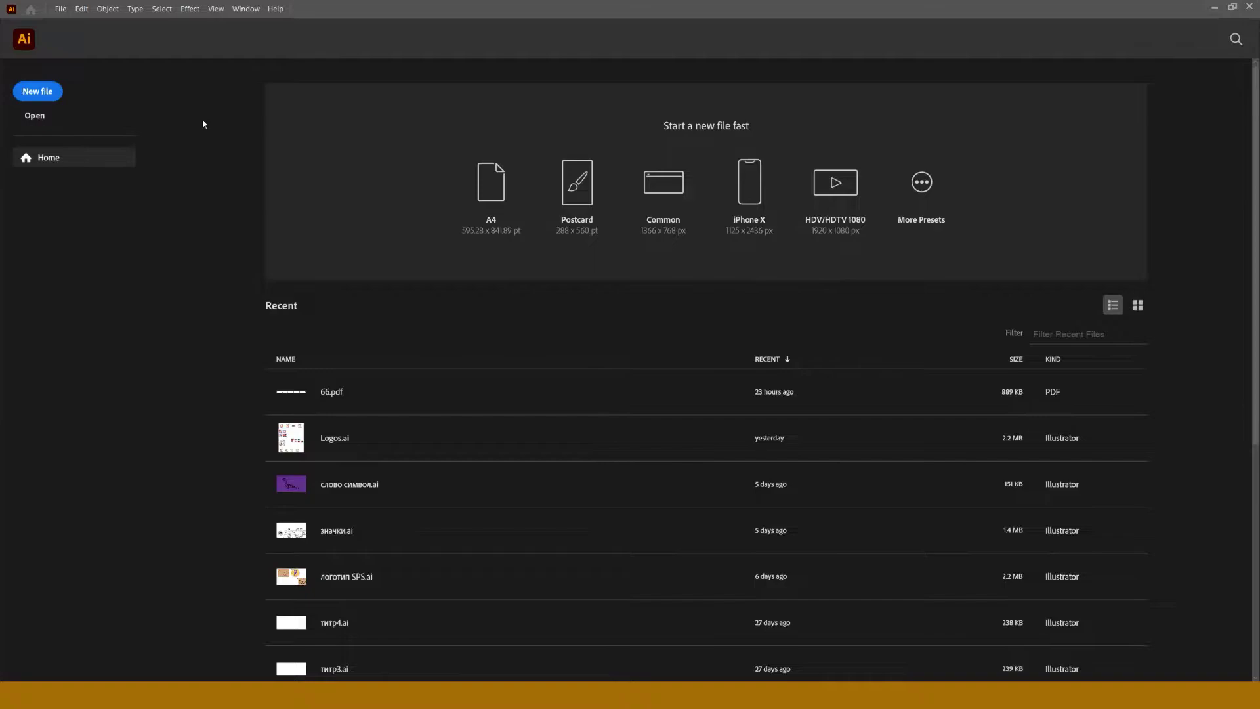
Look through the Mobile and Print presets and settle on the Web presets.
click(50, 95)
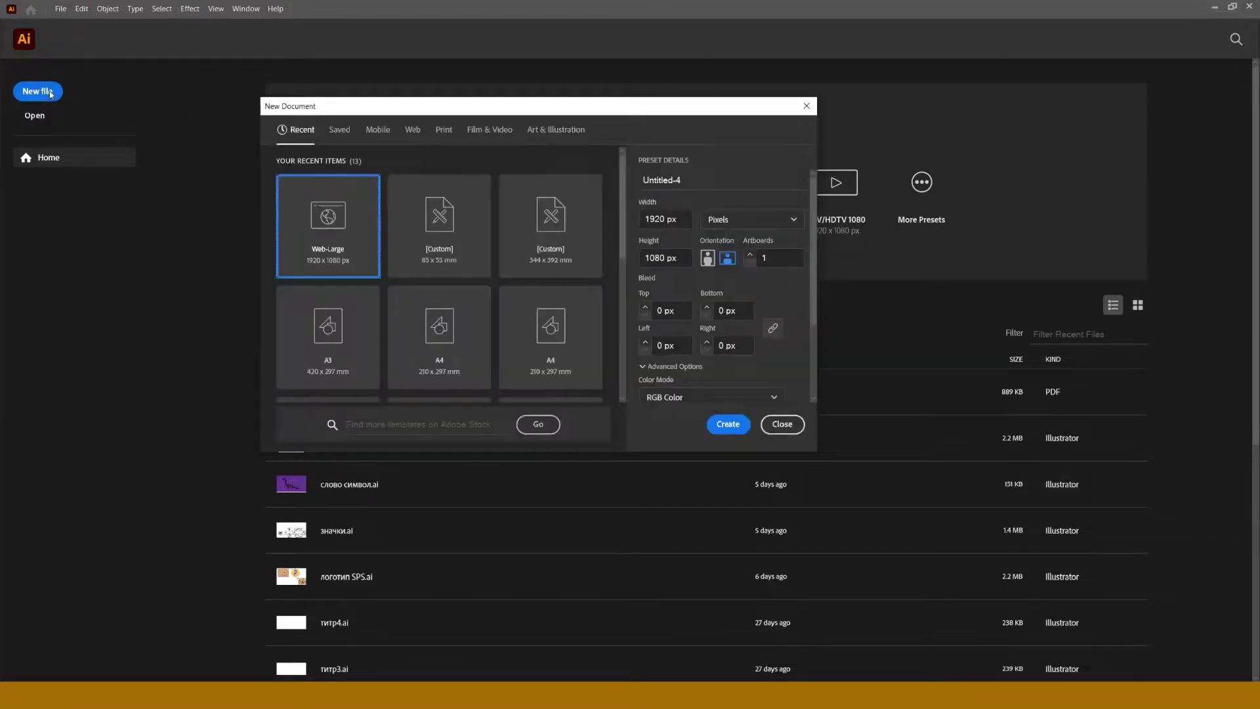
click(379, 130)
click(413, 130)
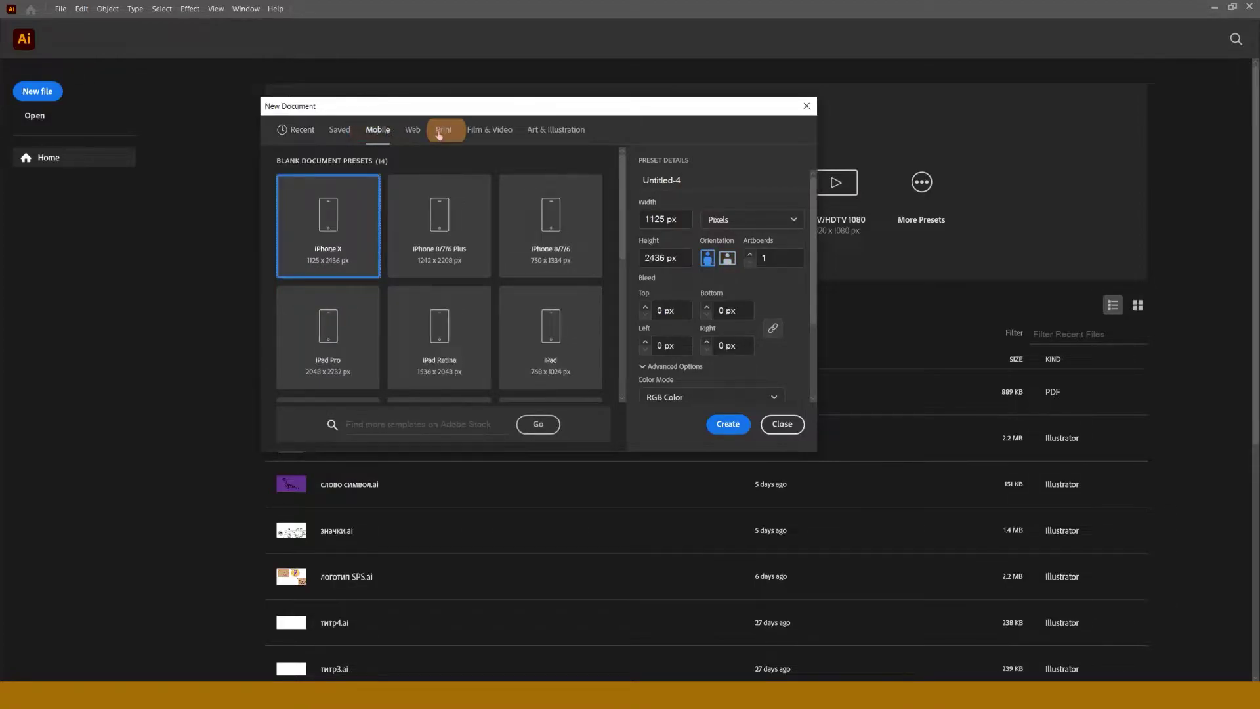
click(442, 134)
click(413, 132)
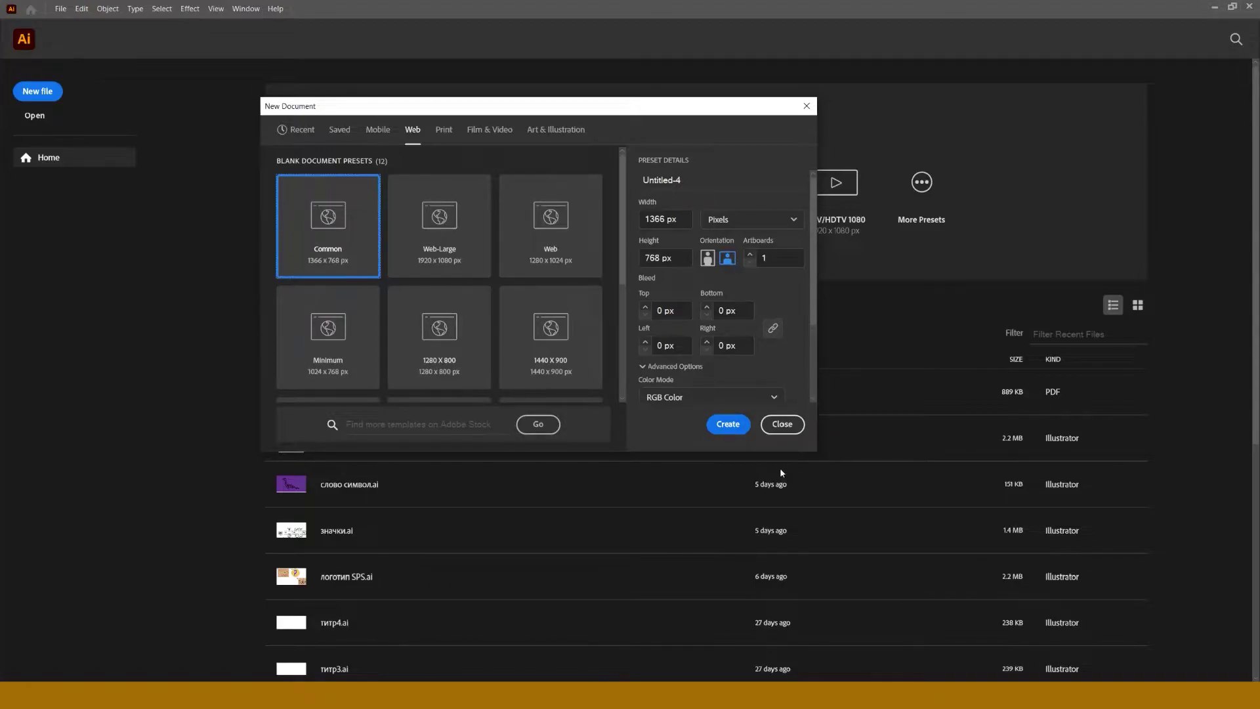
Keep Pixels as the units and RGB Color as the colour mode.
click(724, 221)
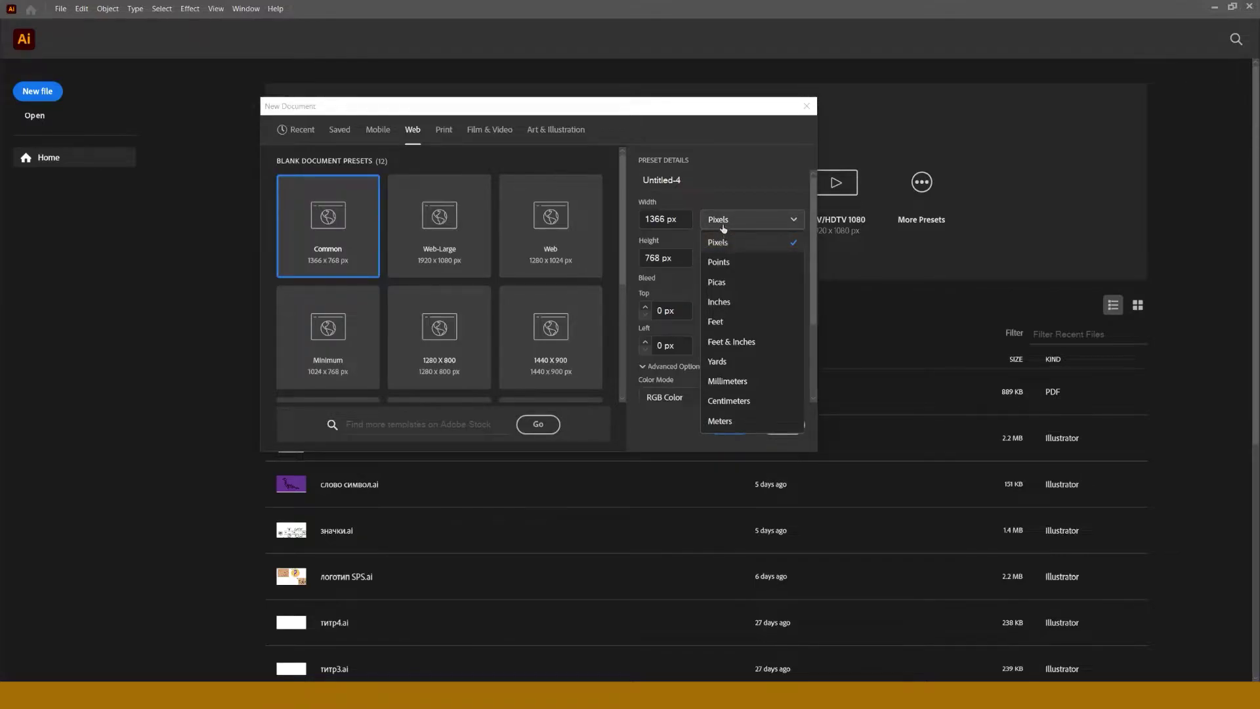
click(722, 223)
scroll(750, 313, down, 3)
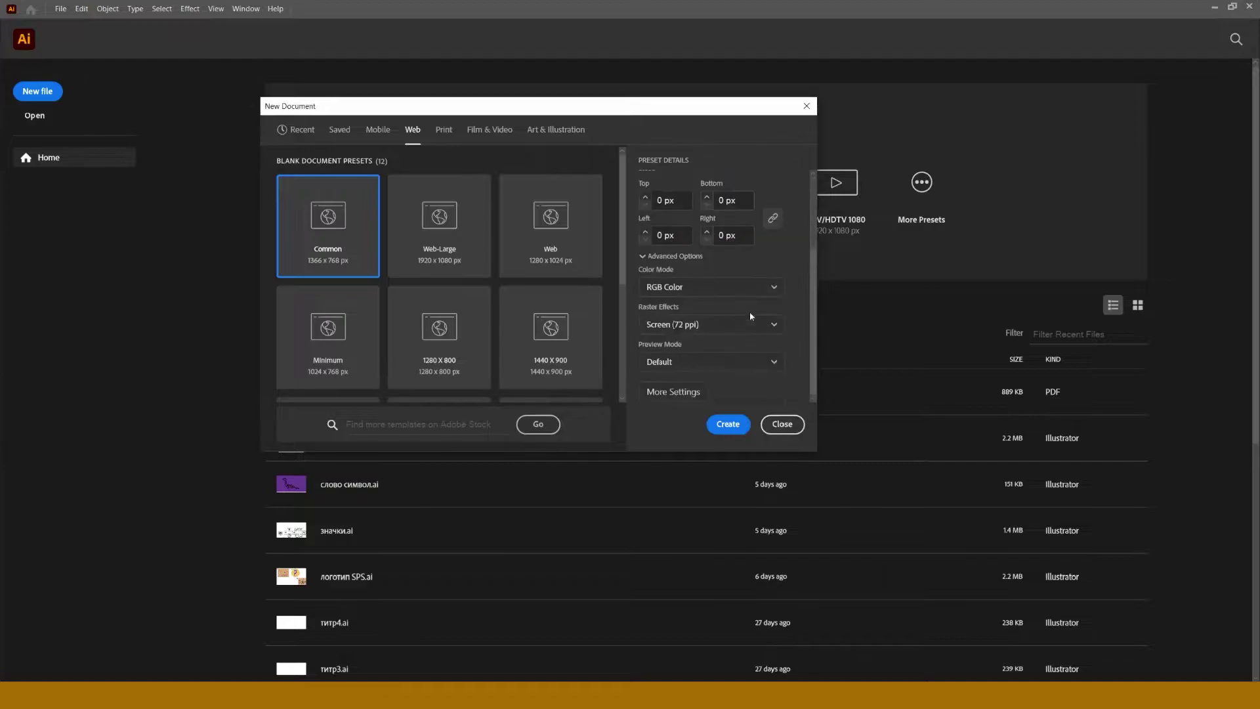
click(720, 285)
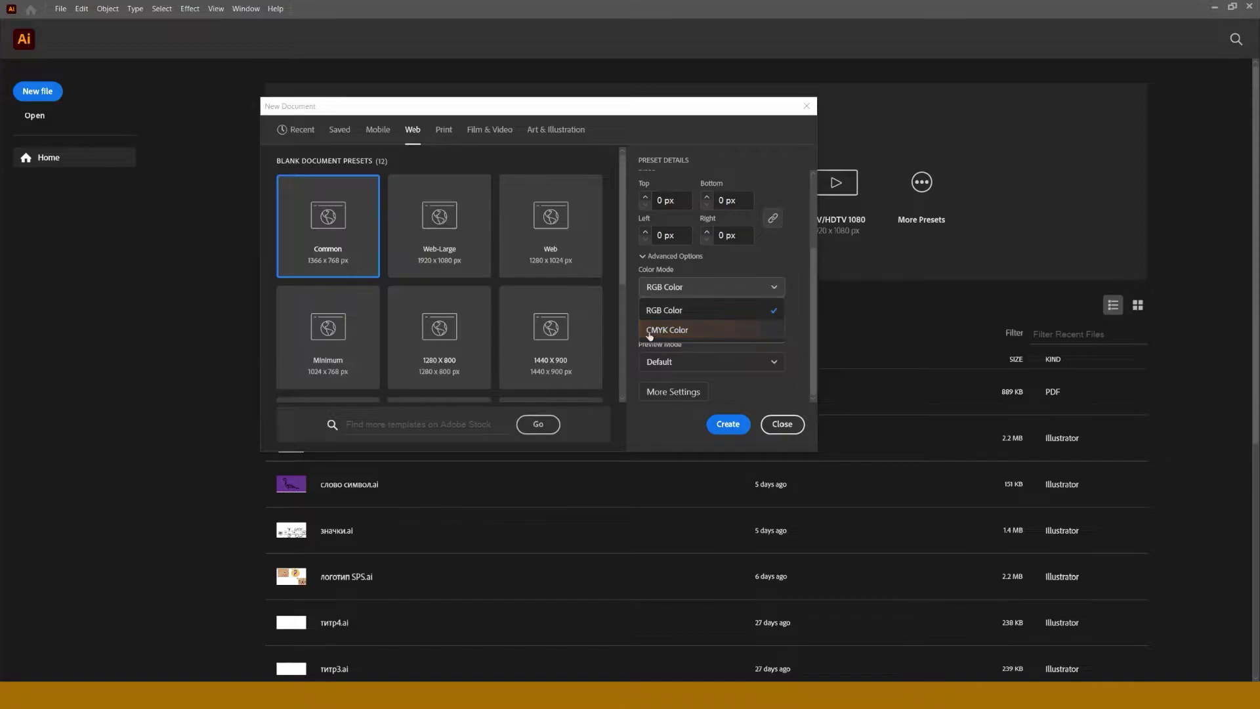
click(704, 266)
scroll(722, 218, up, 3)
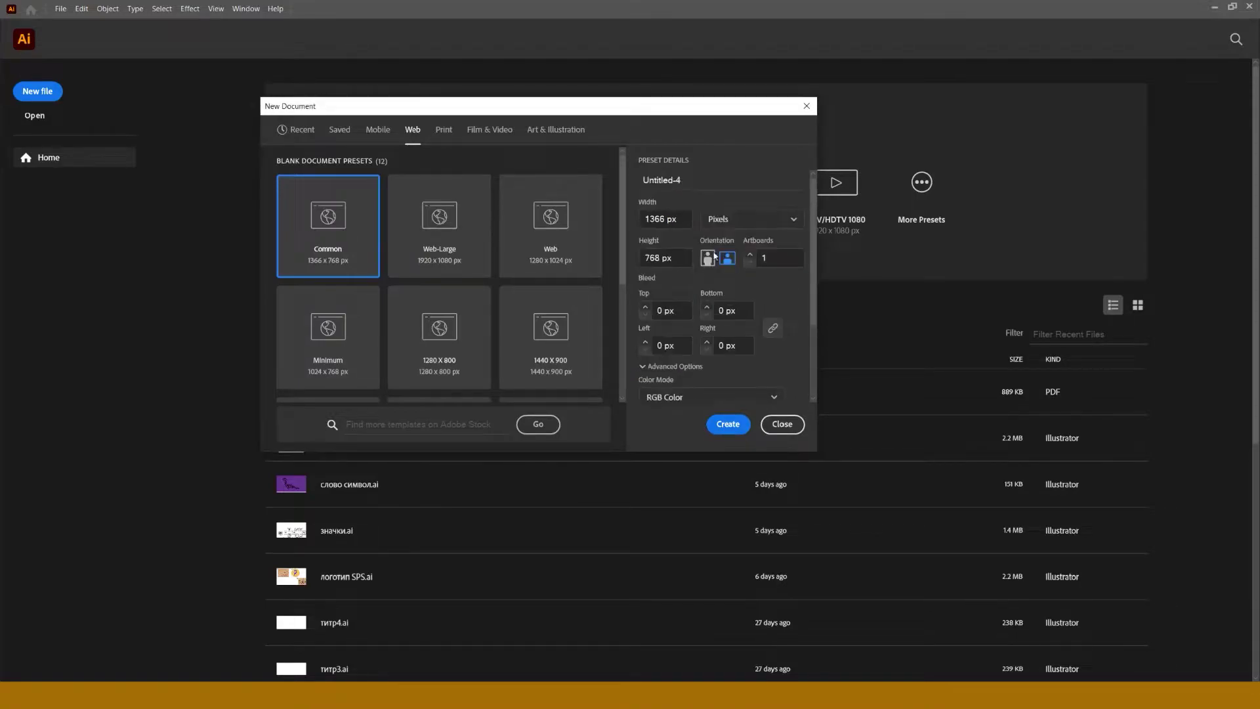
click(722, 217)
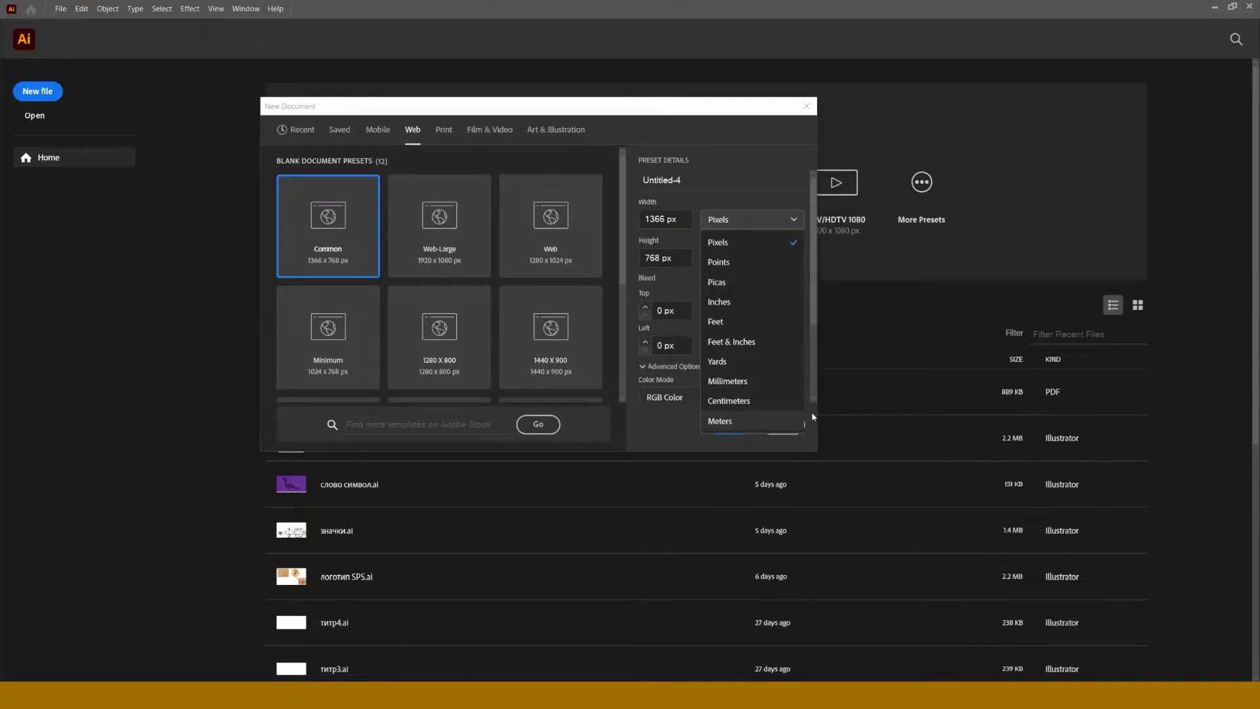
click(748, 227)
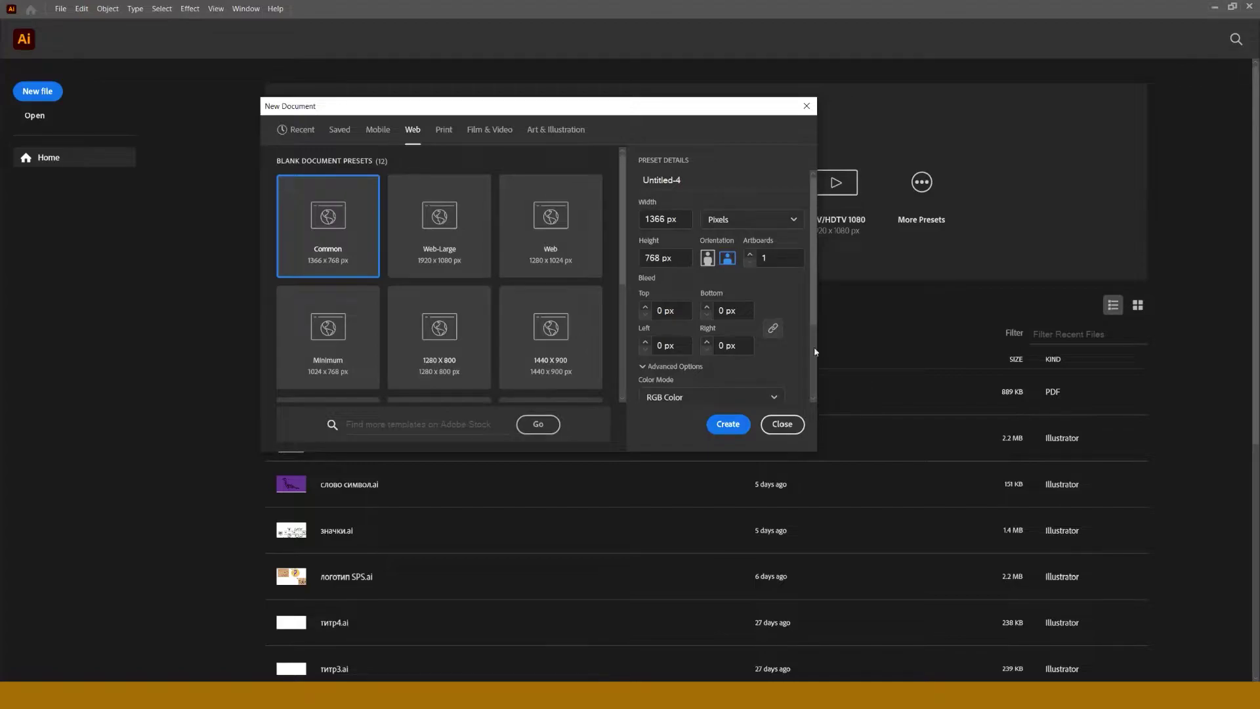
Set width 1920 and height 1080 px and create the document.
drag(679, 216, 630, 216)
text(1920)
drag(676, 257, 638, 262)
text(1080)
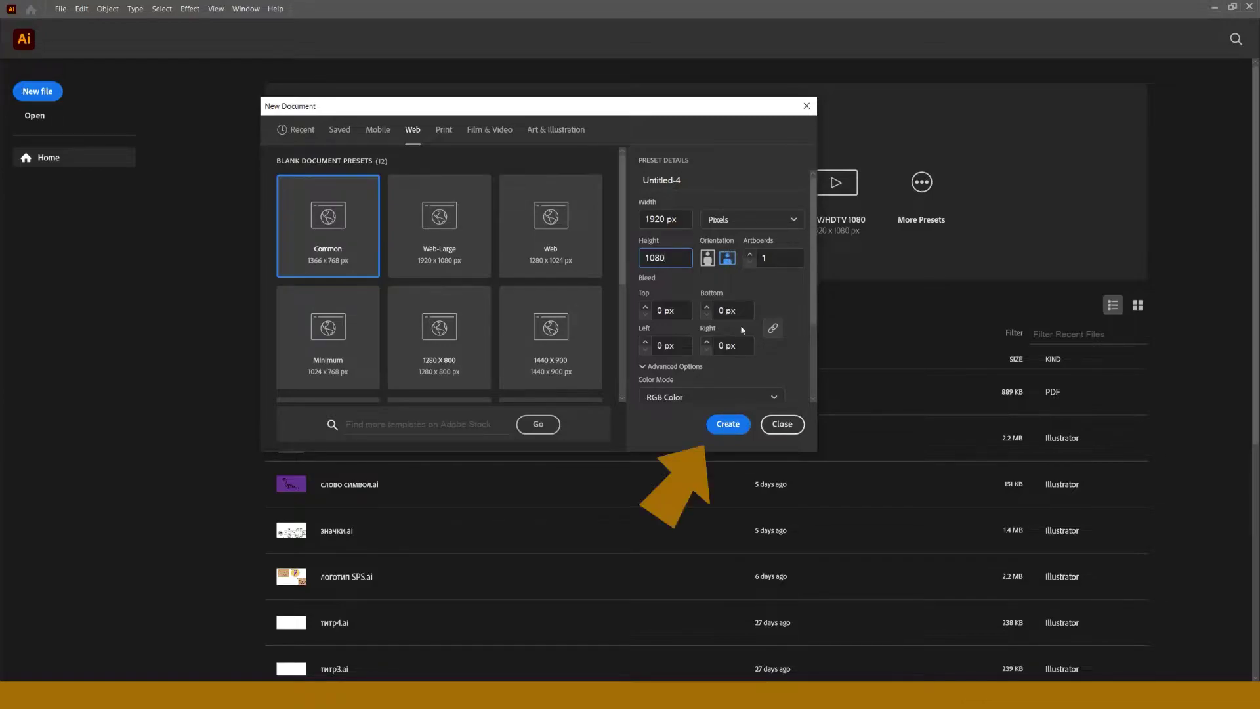
click(727, 424)
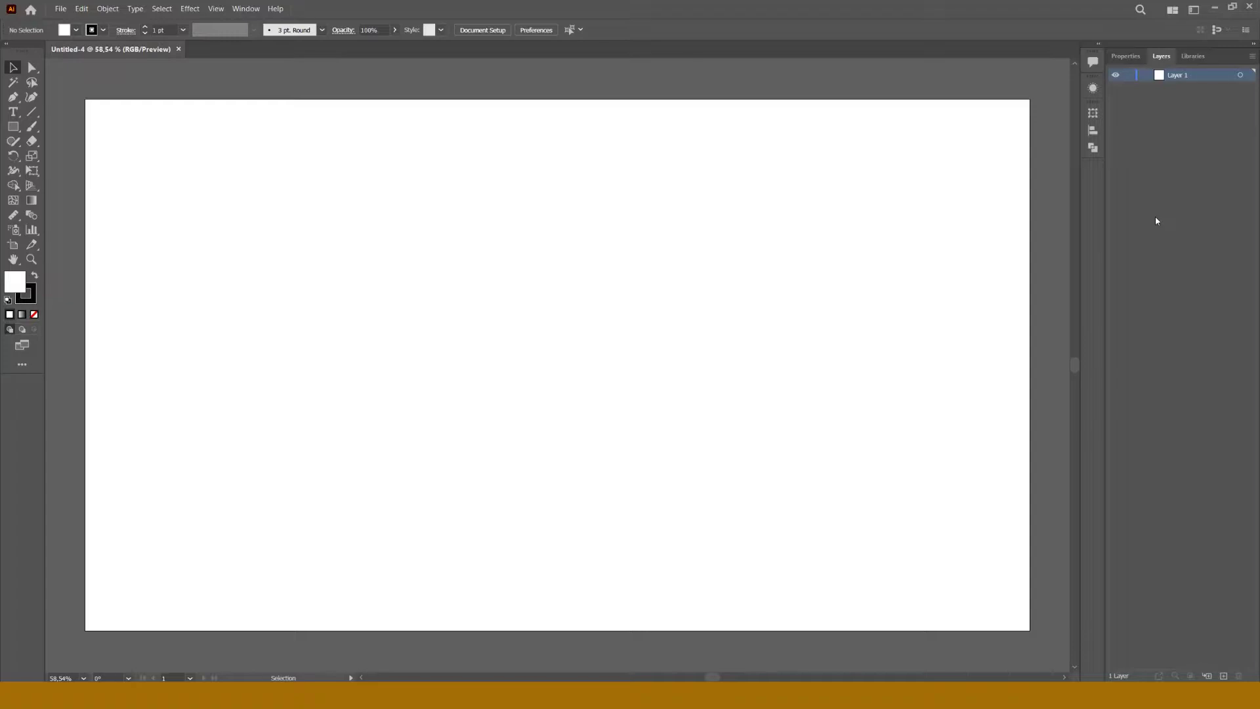
click(246, 8)
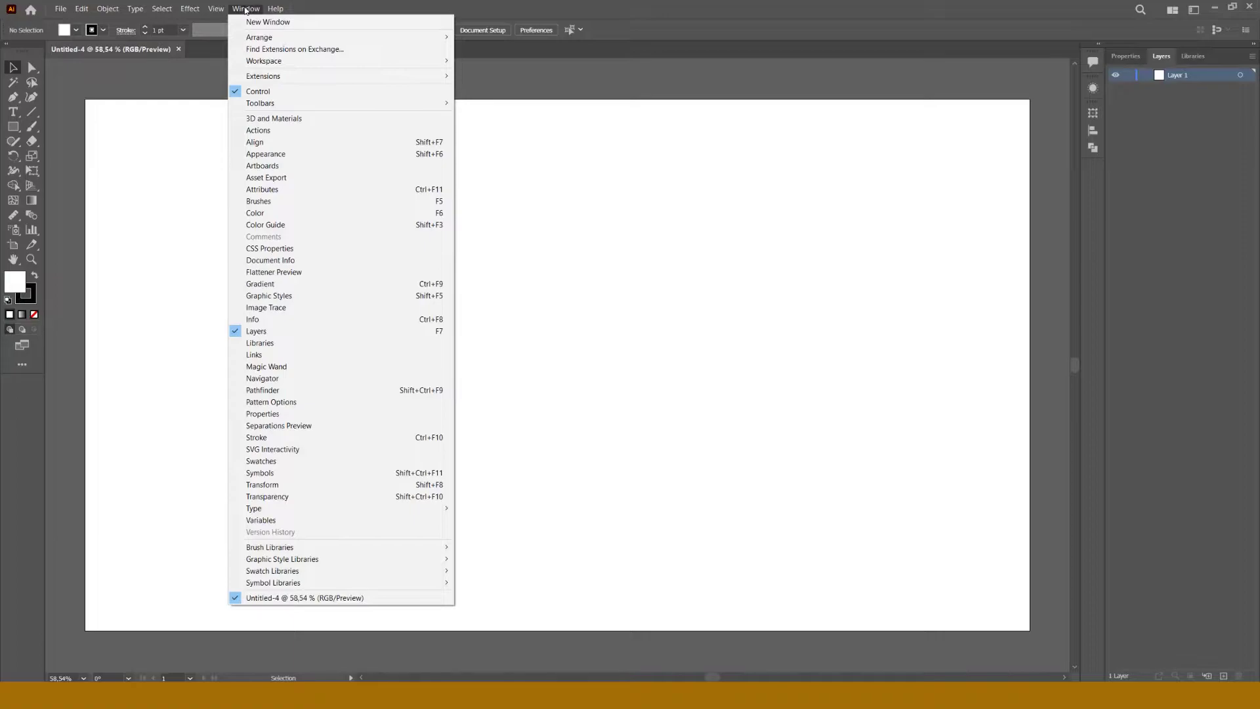
click(246, 8)
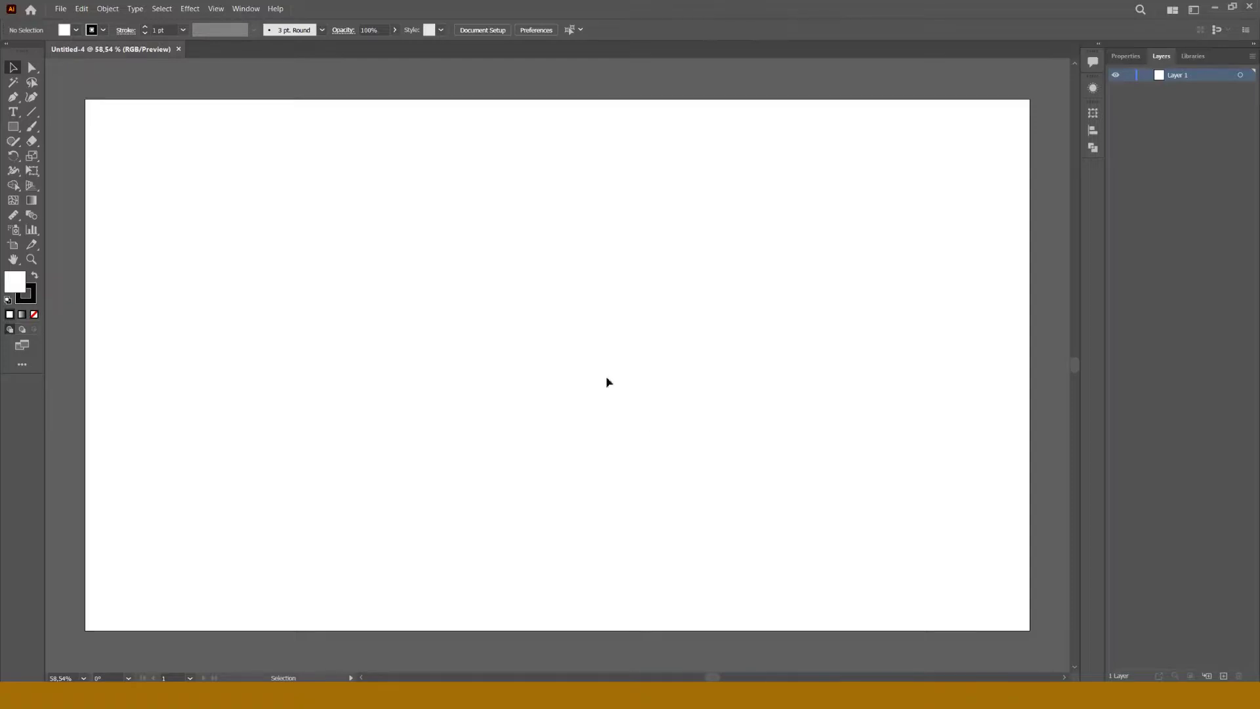
Draw a rectangle of about 1233 × 579 px from the artboard's upper-left.
click(12, 127)
click(264, 291)
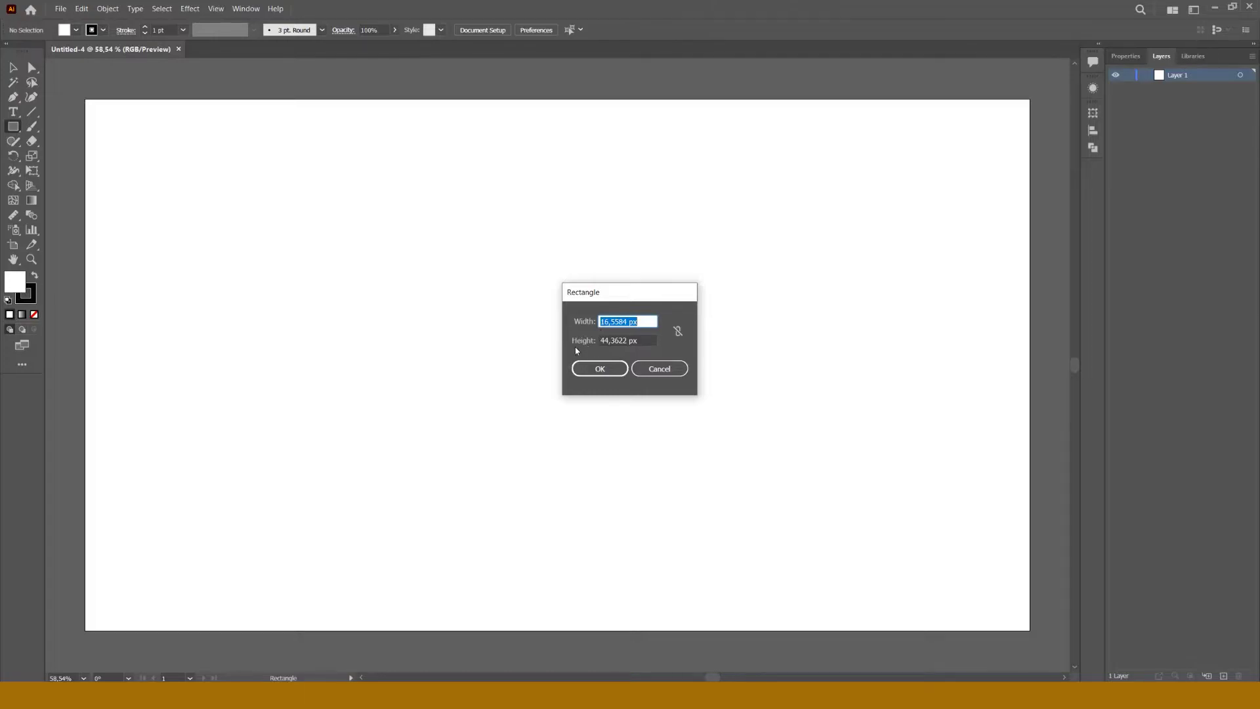
click(659, 369)
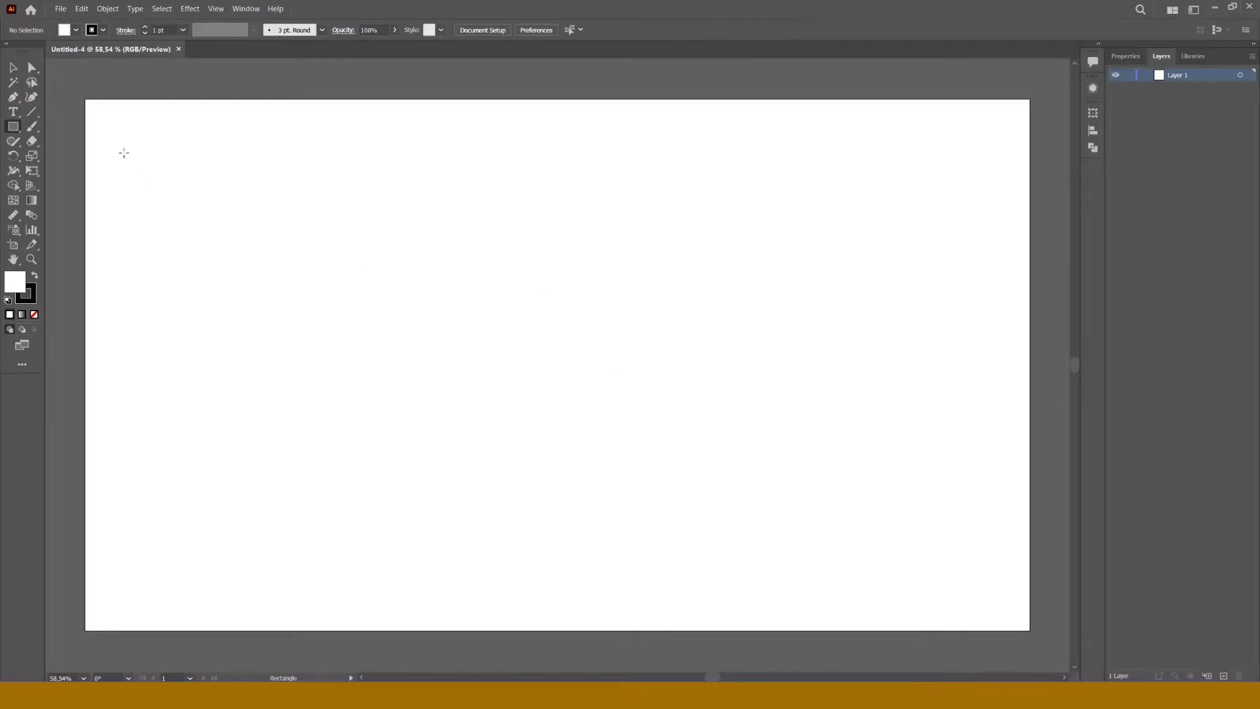
drag(97, 115, 704, 395)
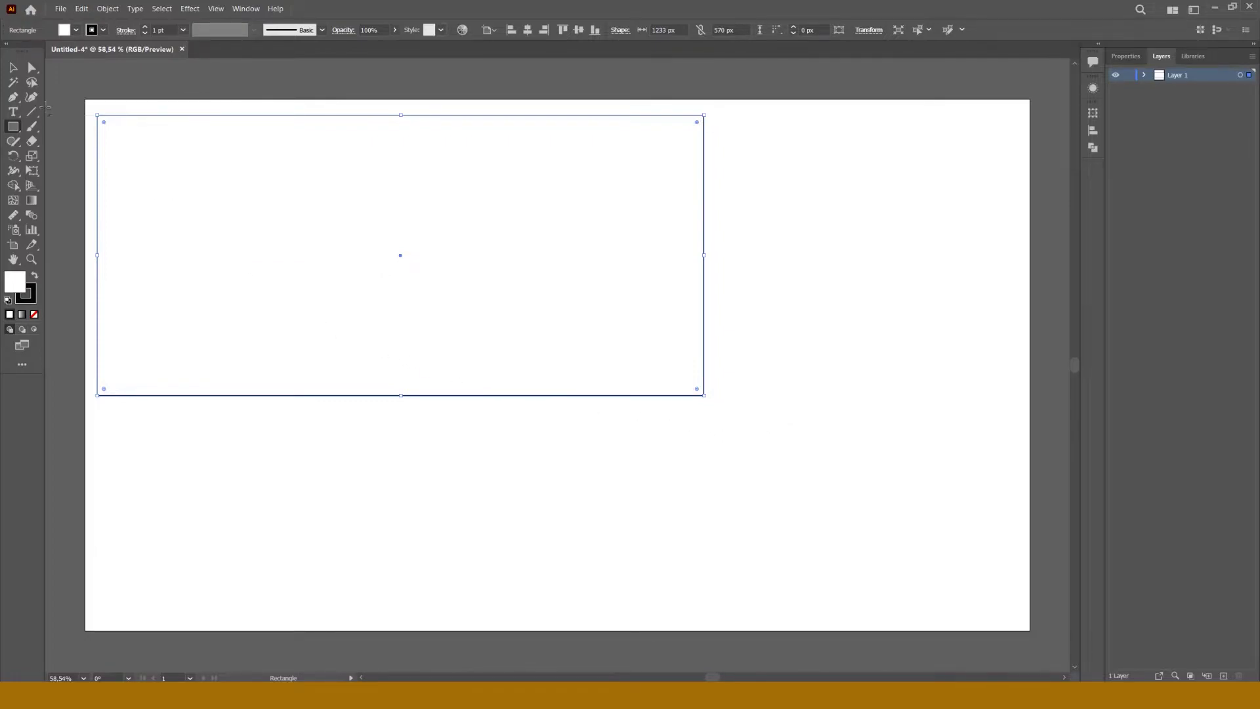
click(13, 68)
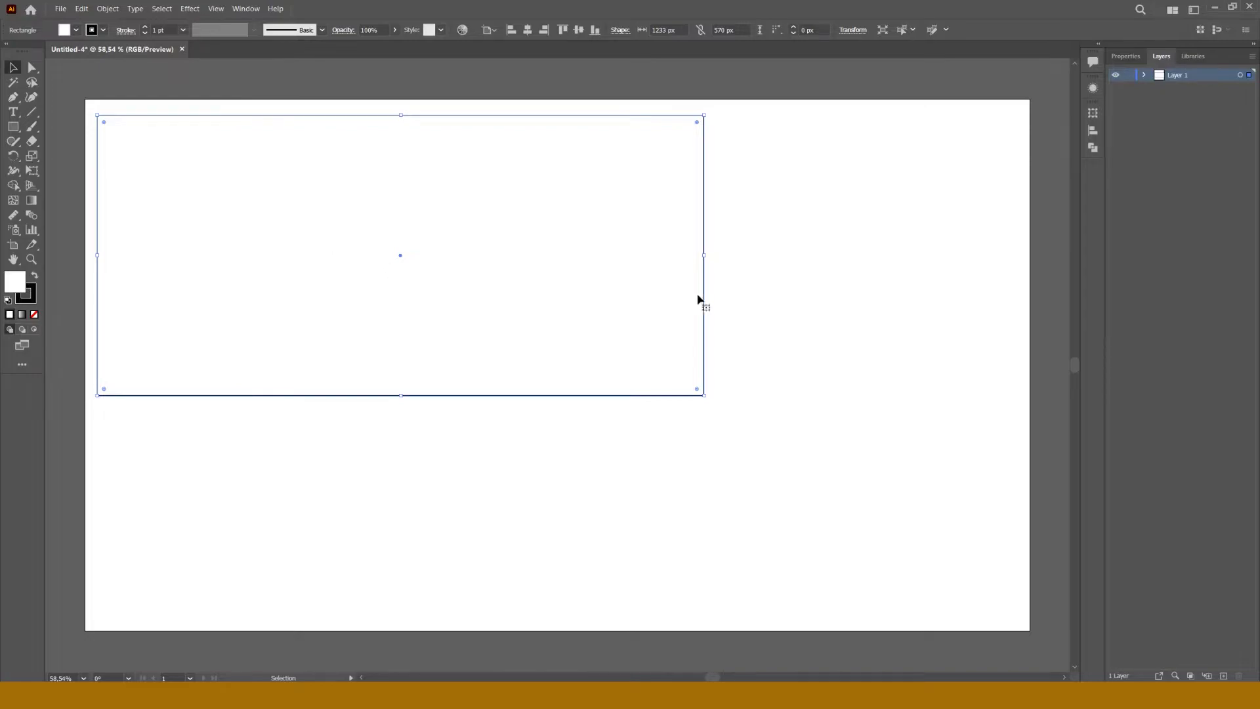
click(782, 348)
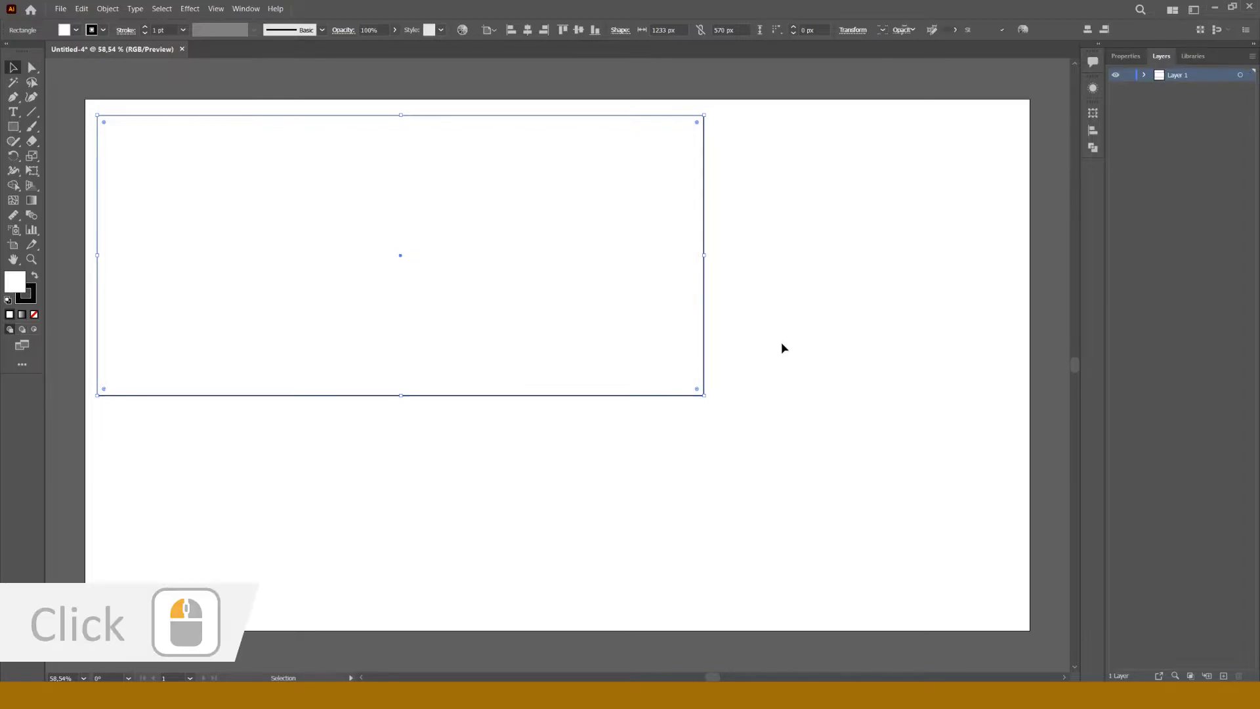
click(703, 341)
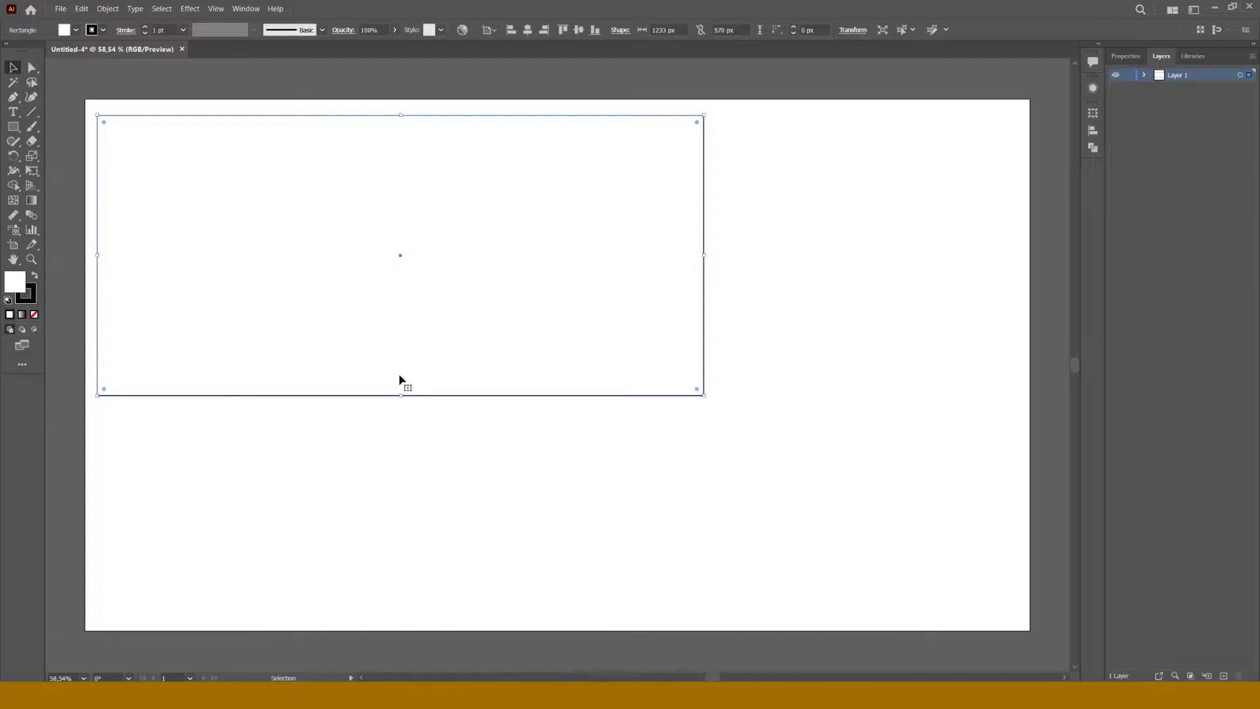
Drag the rectangle's handles until it measures about 1456 × 575 px.
mouse_move(702, 257)
mouse_down()
mouse_move(743, 256)
mouse_move(714, 256)
mouse_up()
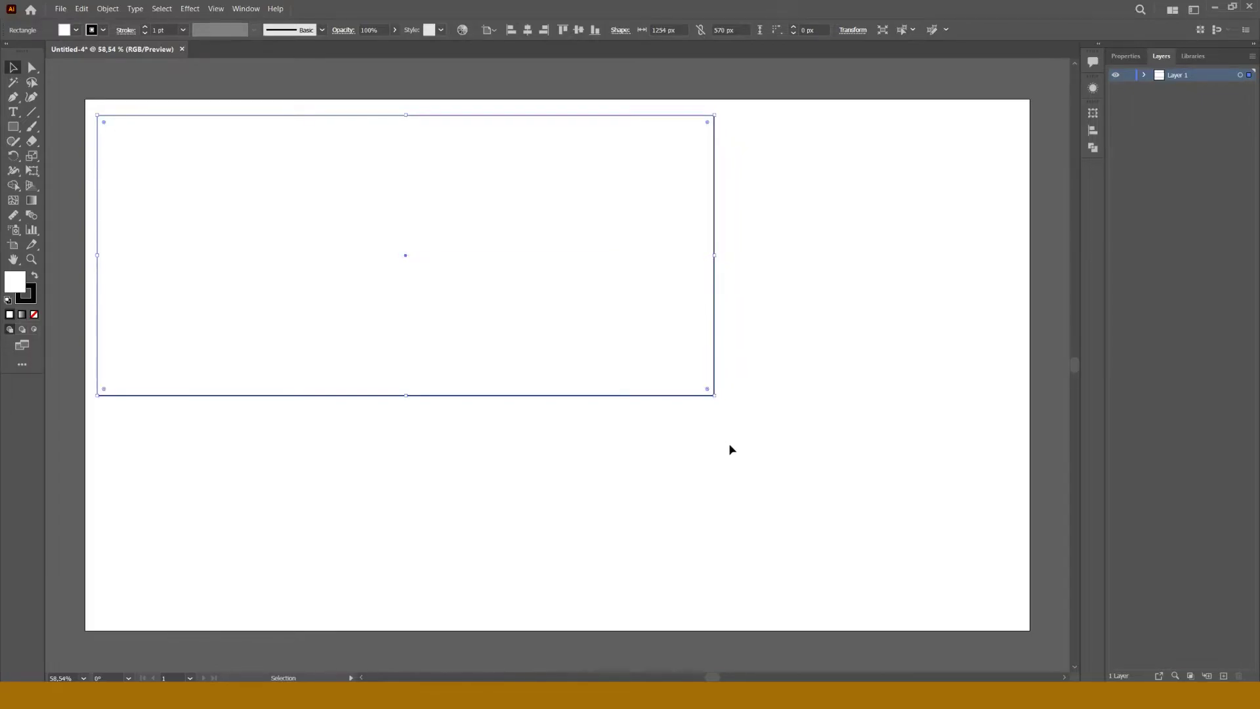
drag(714, 395, 793, 404)
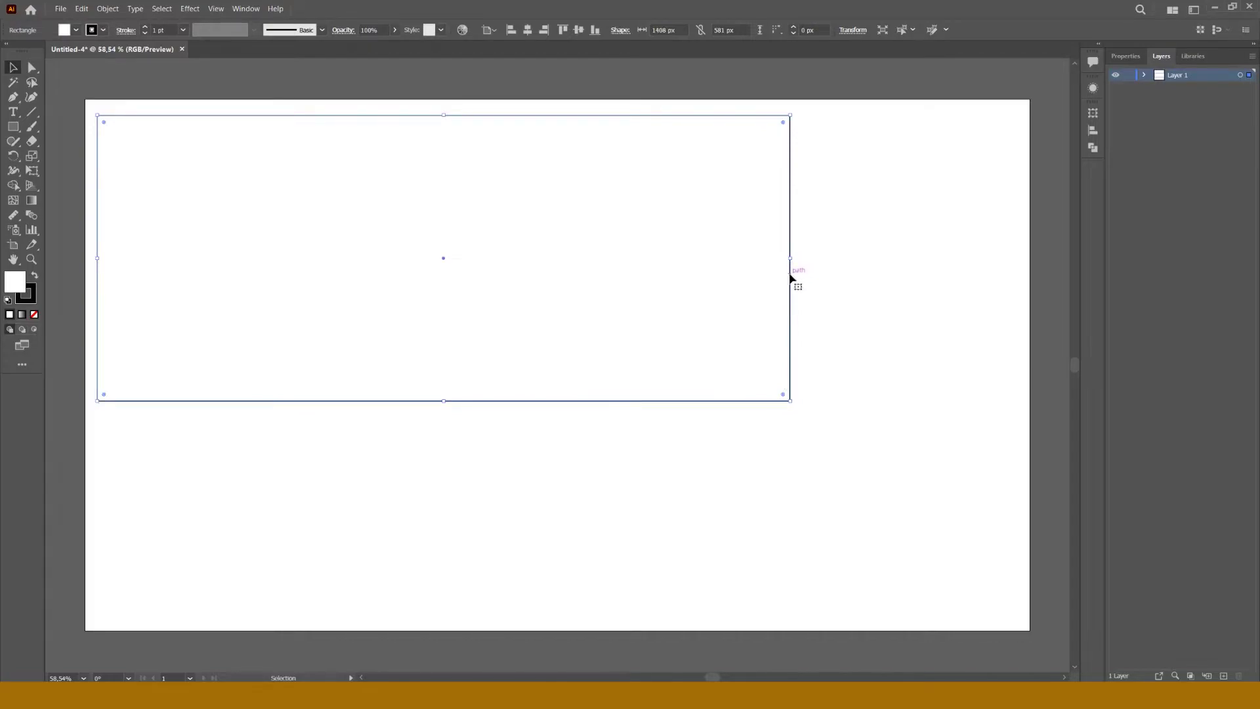
mouse_move(792, 256)
mouse_down()
mouse_move(888, 259)
mouse_move(813, 258)
mouse_up()
mouse_move(456, 116)
mouse_down()
mouse_move(458, 152)
mouse_move(458, 119)
mouse_up()
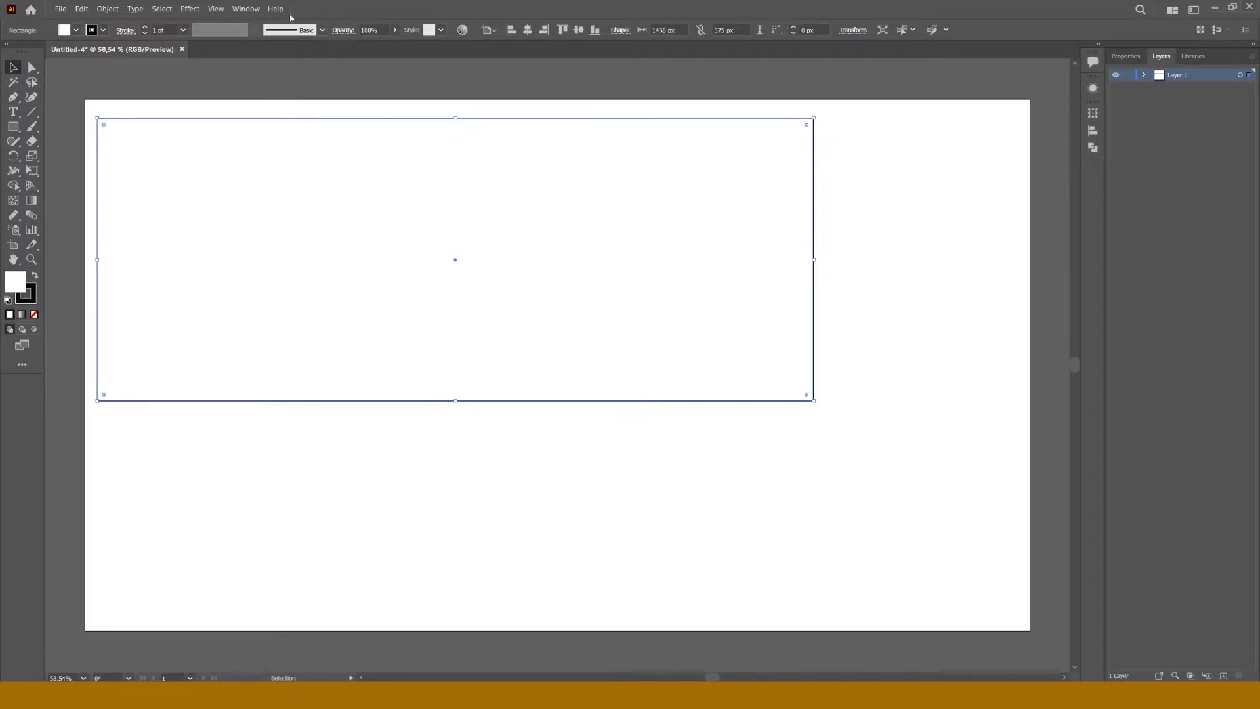
Stretch the top rectangle to 1920 × 683 px and draw a 1920 × 397 px rectangle below.
click(246, 7)
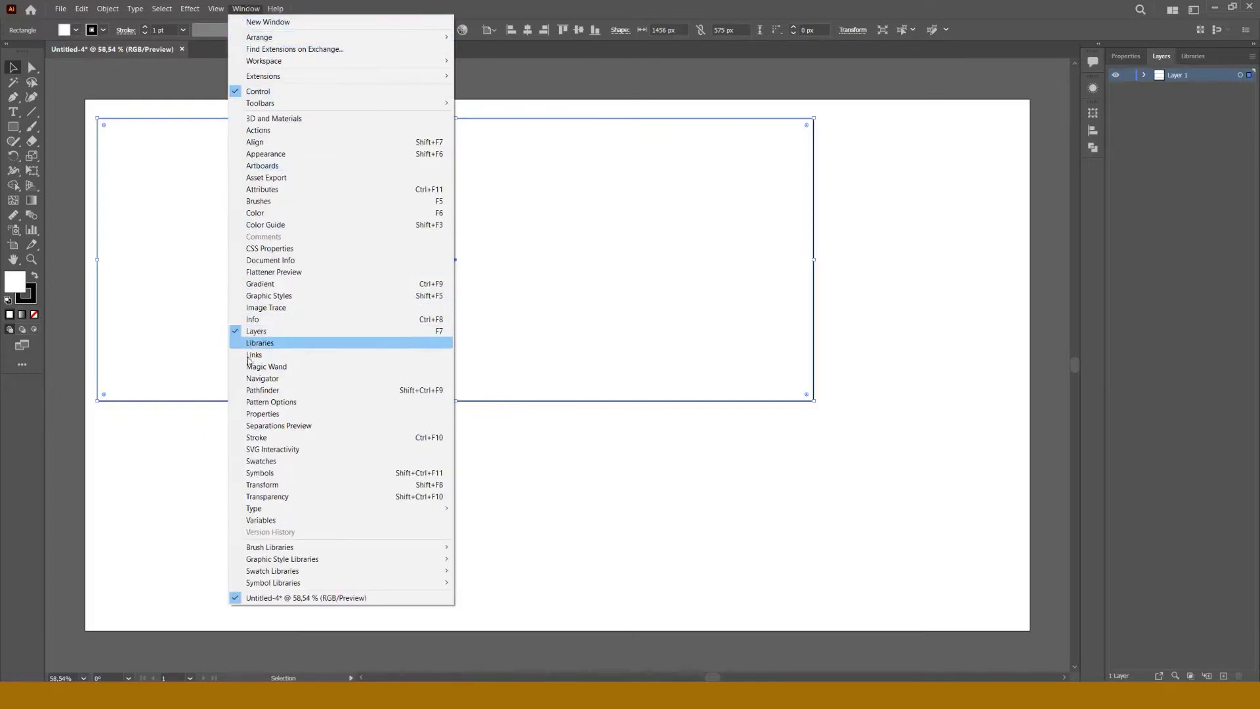
click(263, 484)
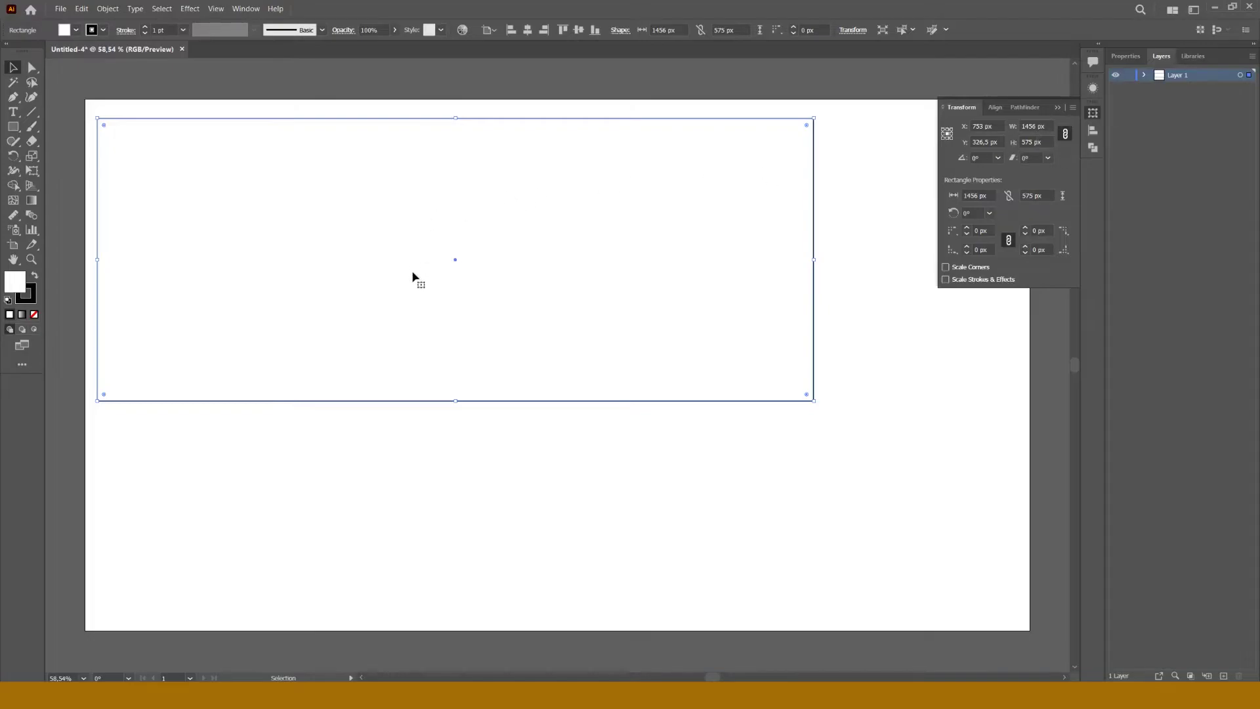
drag(340, 274, 387, 269)
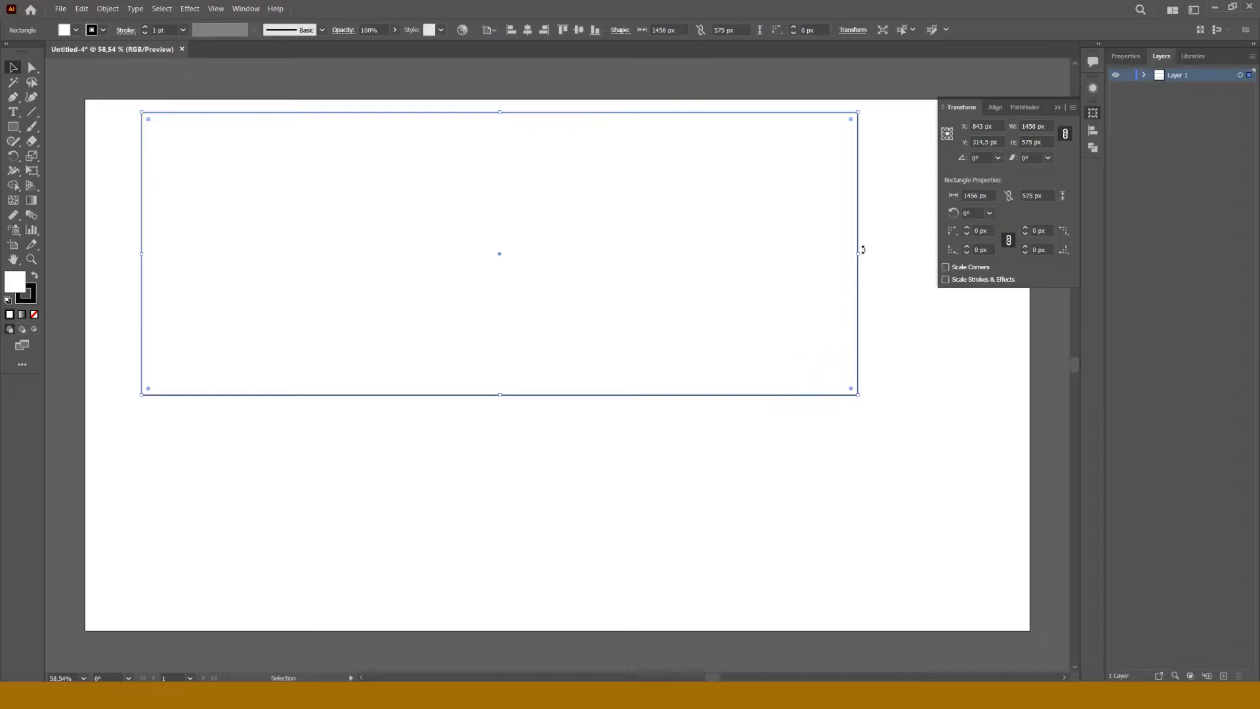
drag(860, 253, 1049, 368)
drag(140, 253, 90, 261)
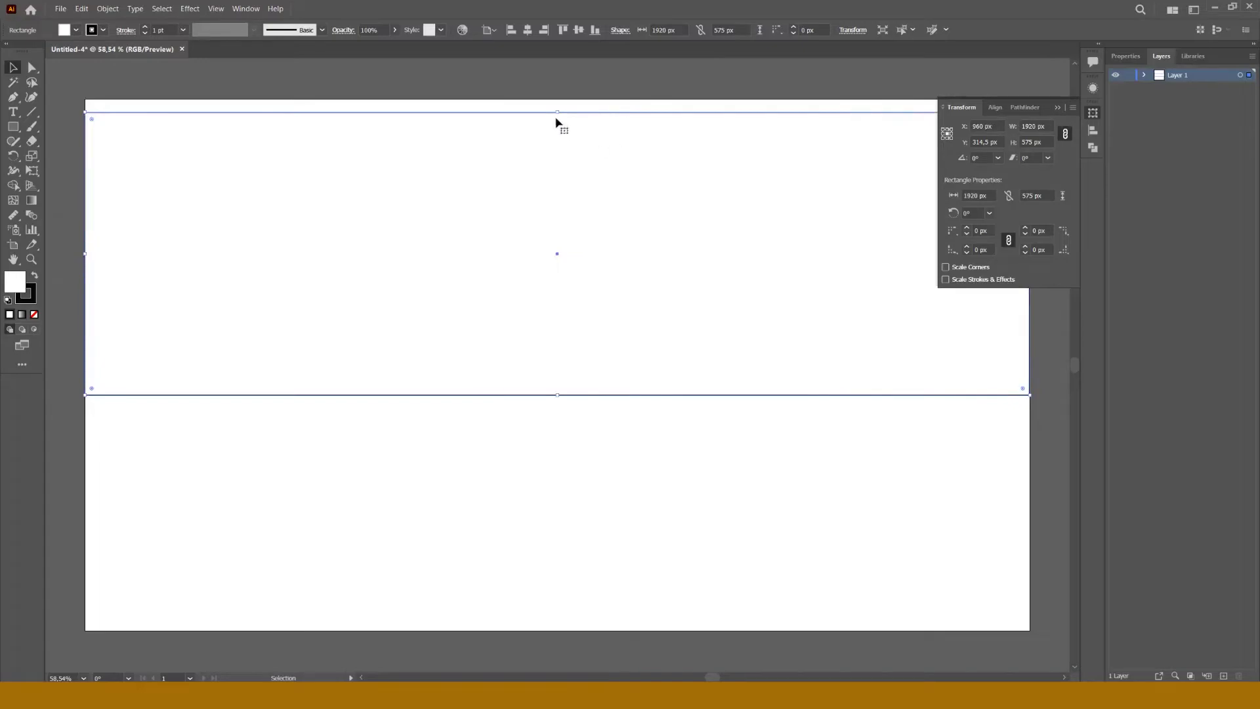
drag(557, 112, 557, 100)
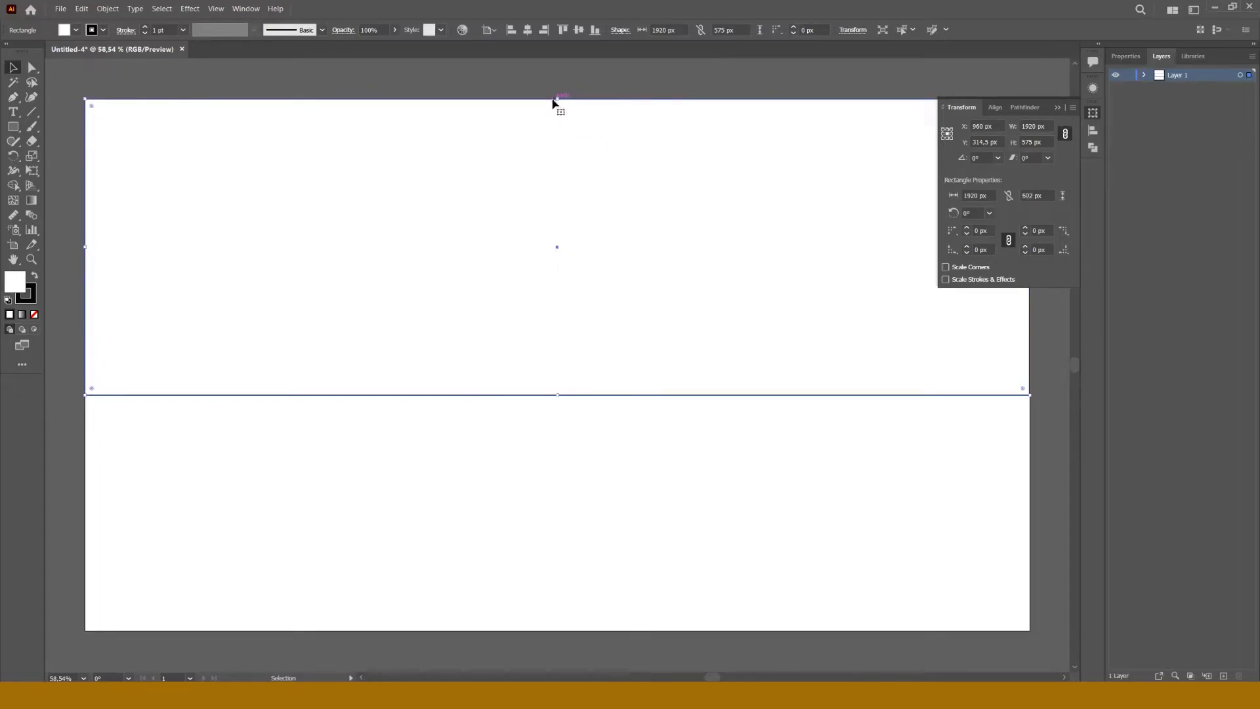
drag(559, 396, 557, 434)
click(13, 127)
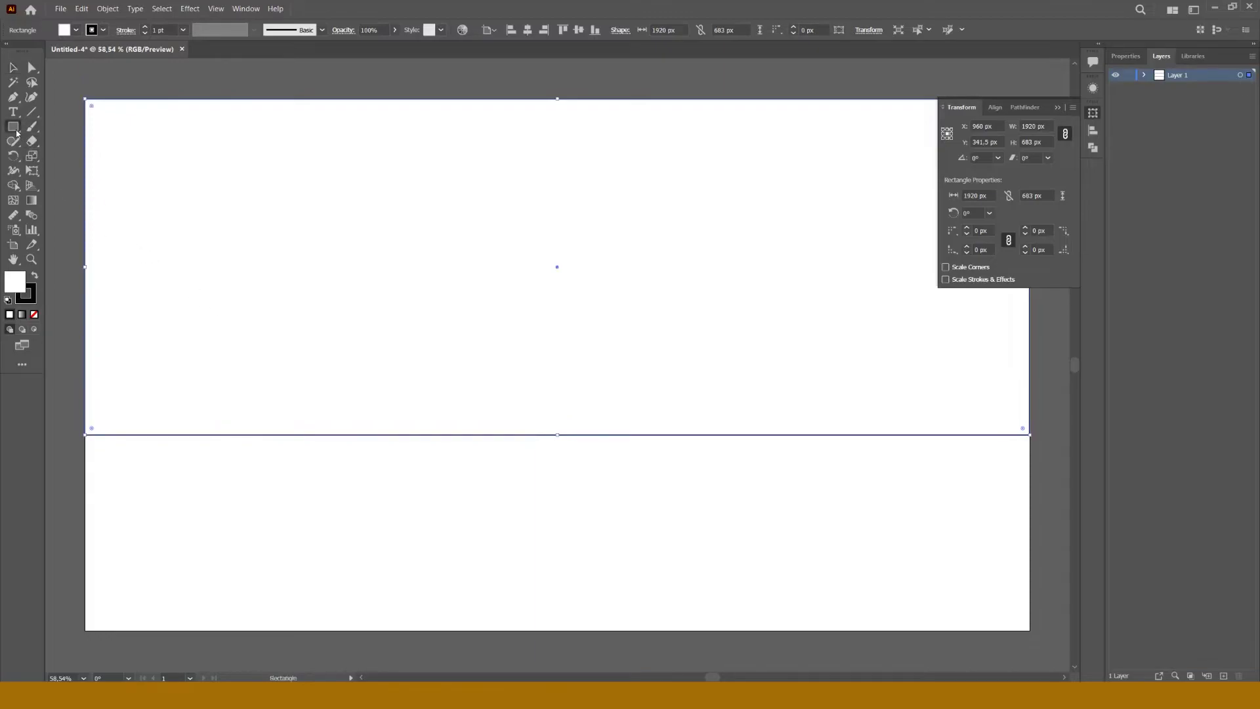
drag(84, 629, 1030, 435)
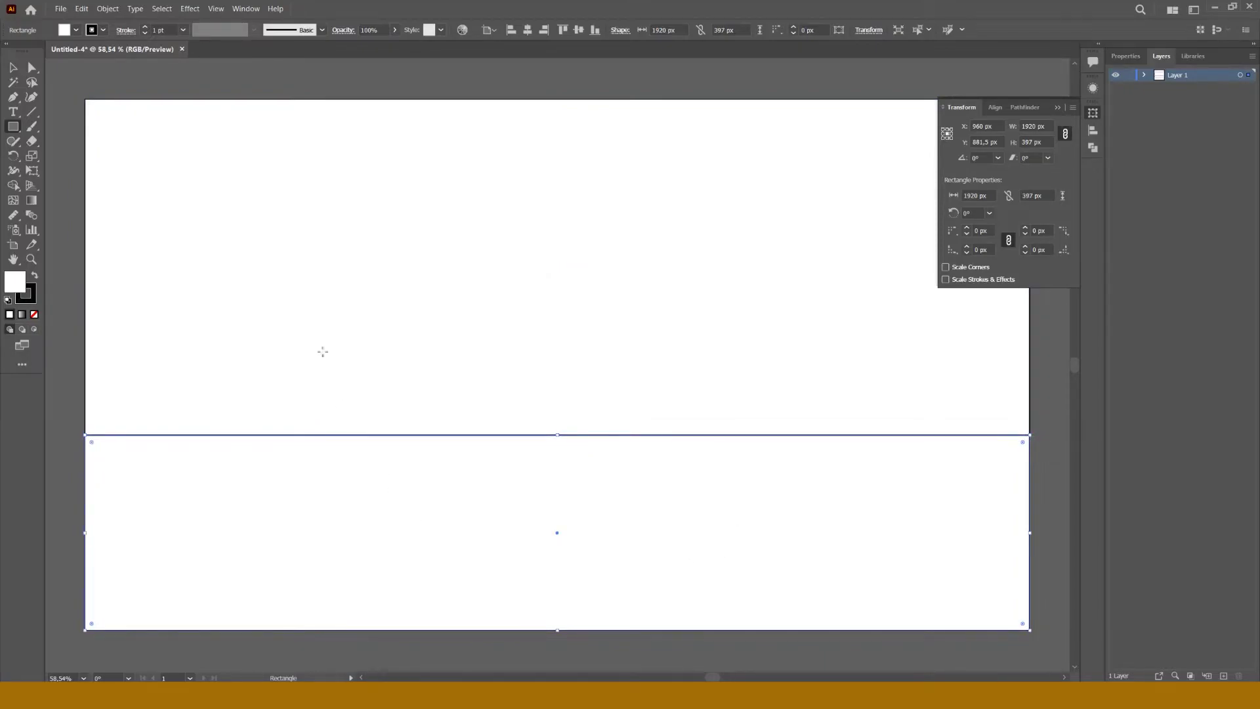
Select the top rectangle and give it a blue #1B72C1 fill.
click(14, 67)
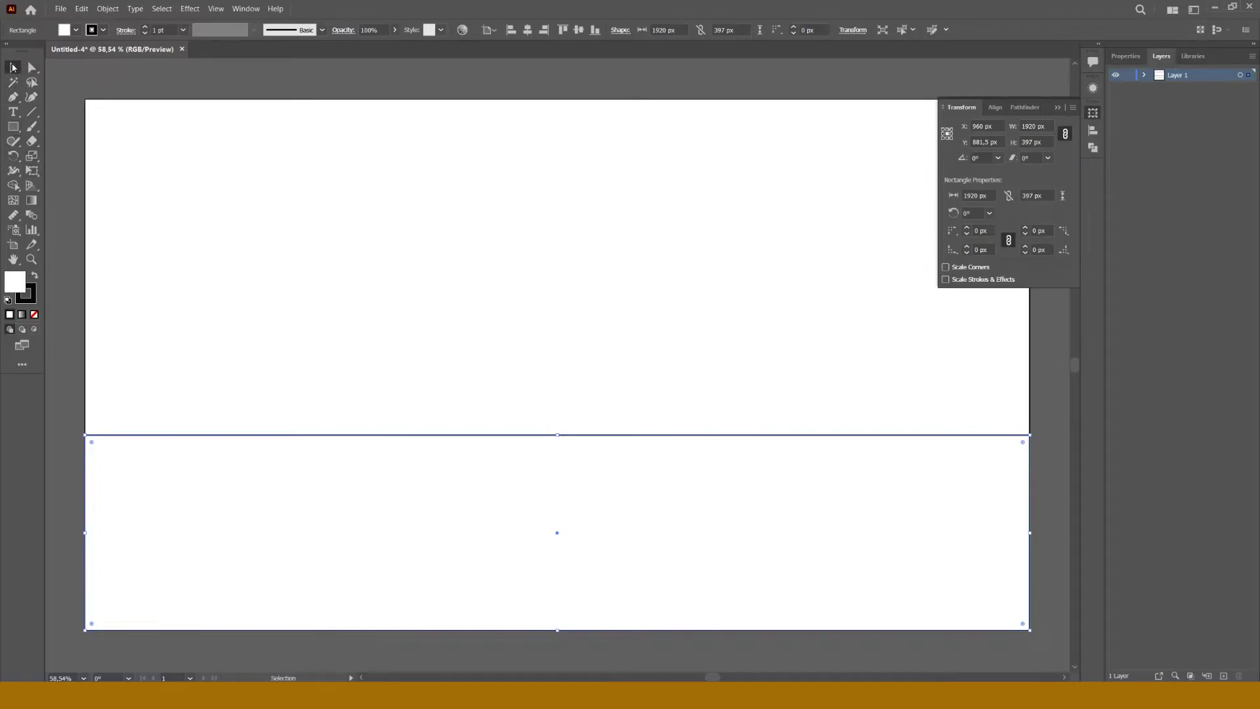
click(268, 231)
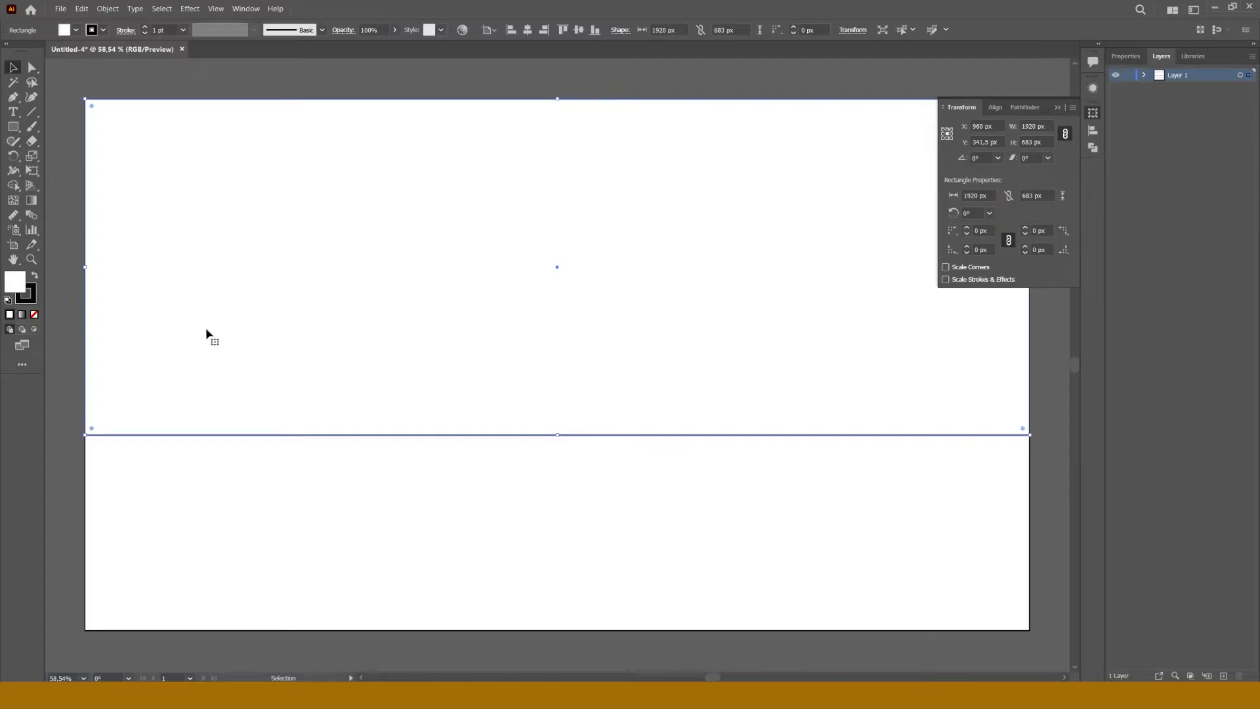
double_click(16, 281)
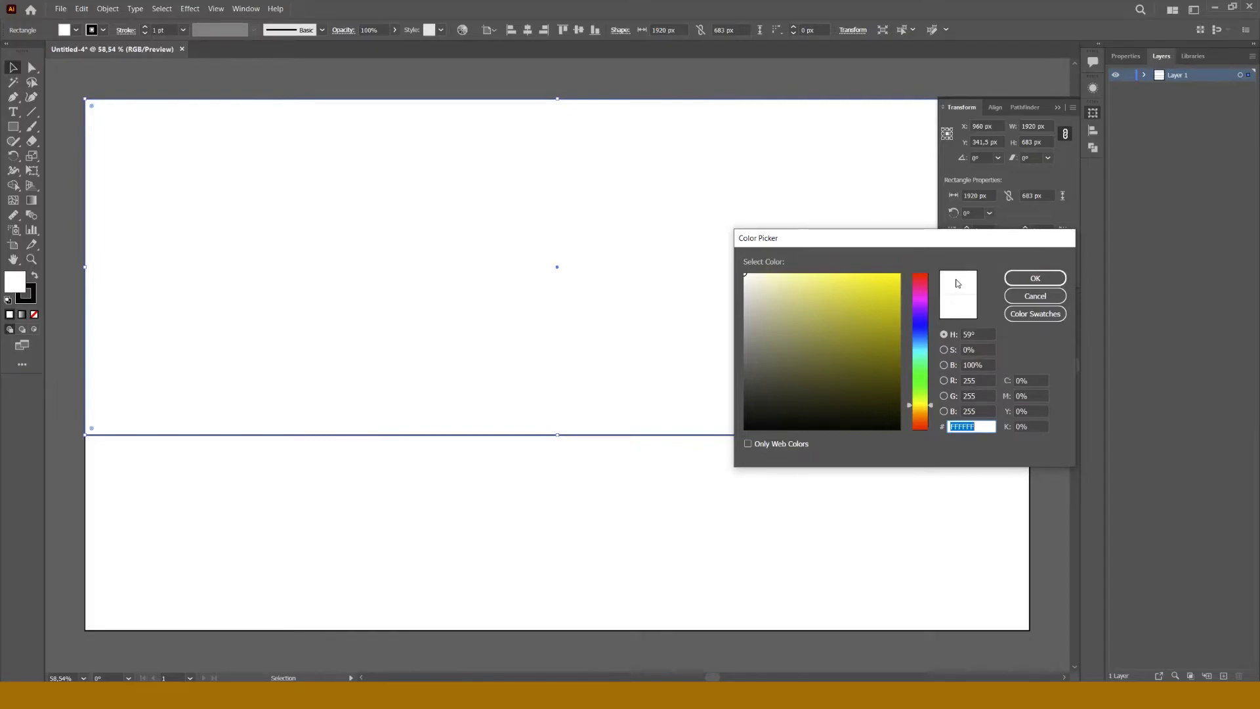
mouse_move(745, 375)
mouse_down()
mouse_move(748, 392)
mouse_move(743, 363)
mouse_move(761, 364)
mouse_up()
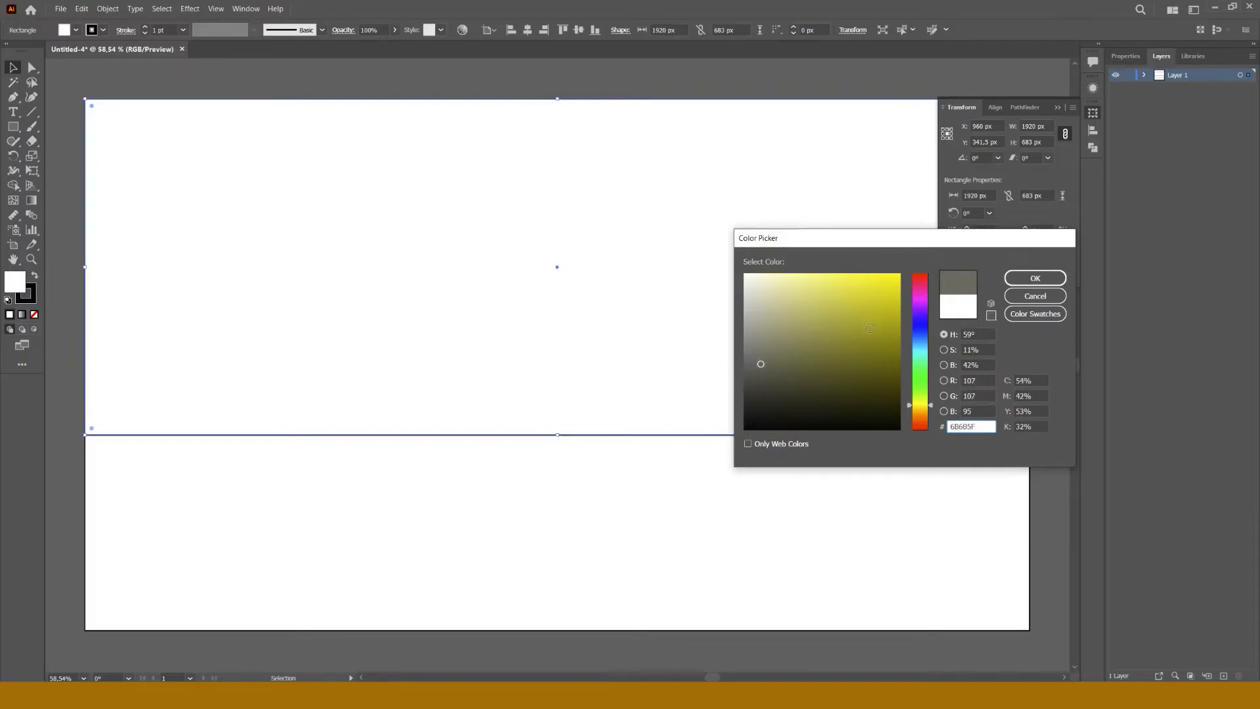
mouse_move(920, 348)
mouse_down()
mouse_move(919, 378)
mouse_move(919, 339)
mouse_up()
click(825, 335)
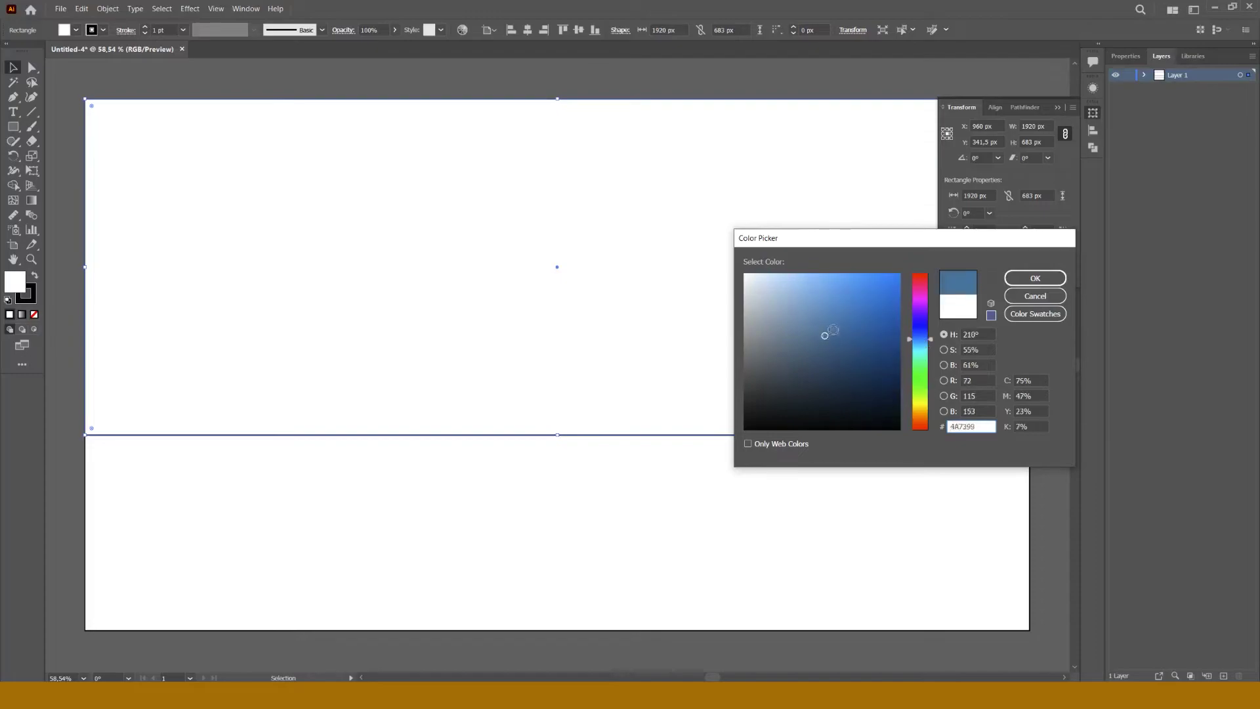
click(879, 310)
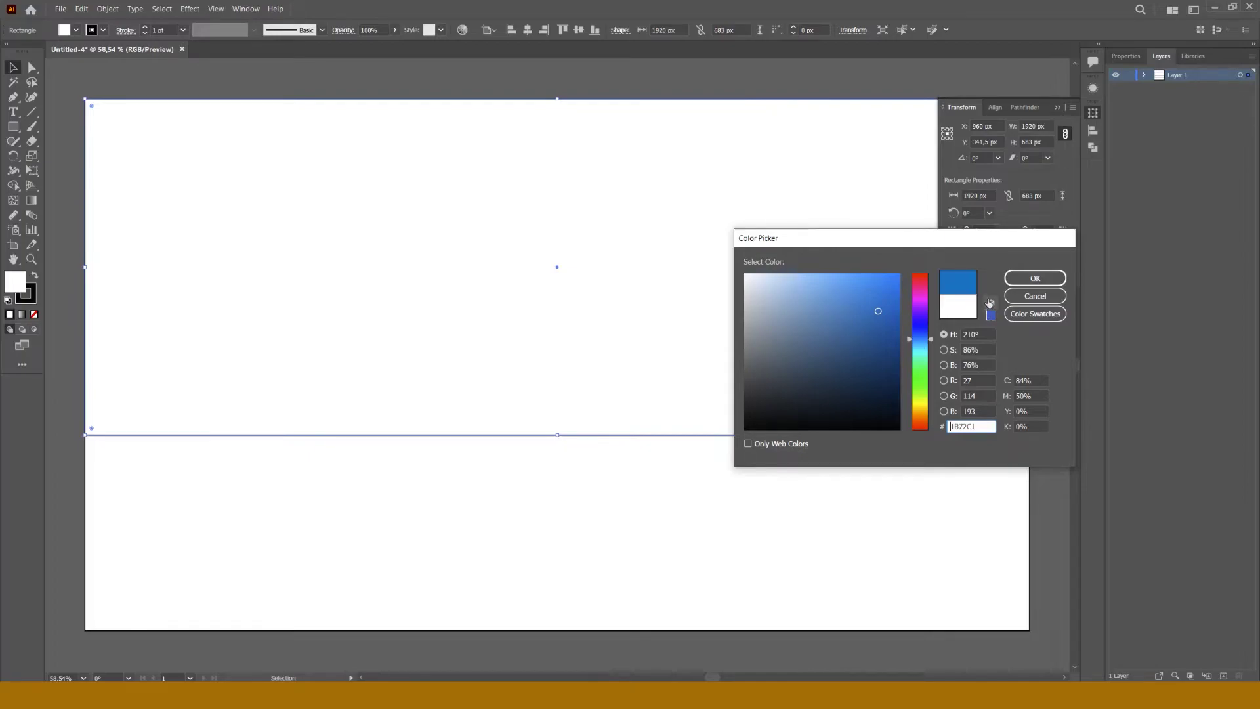
click(1026, 282)
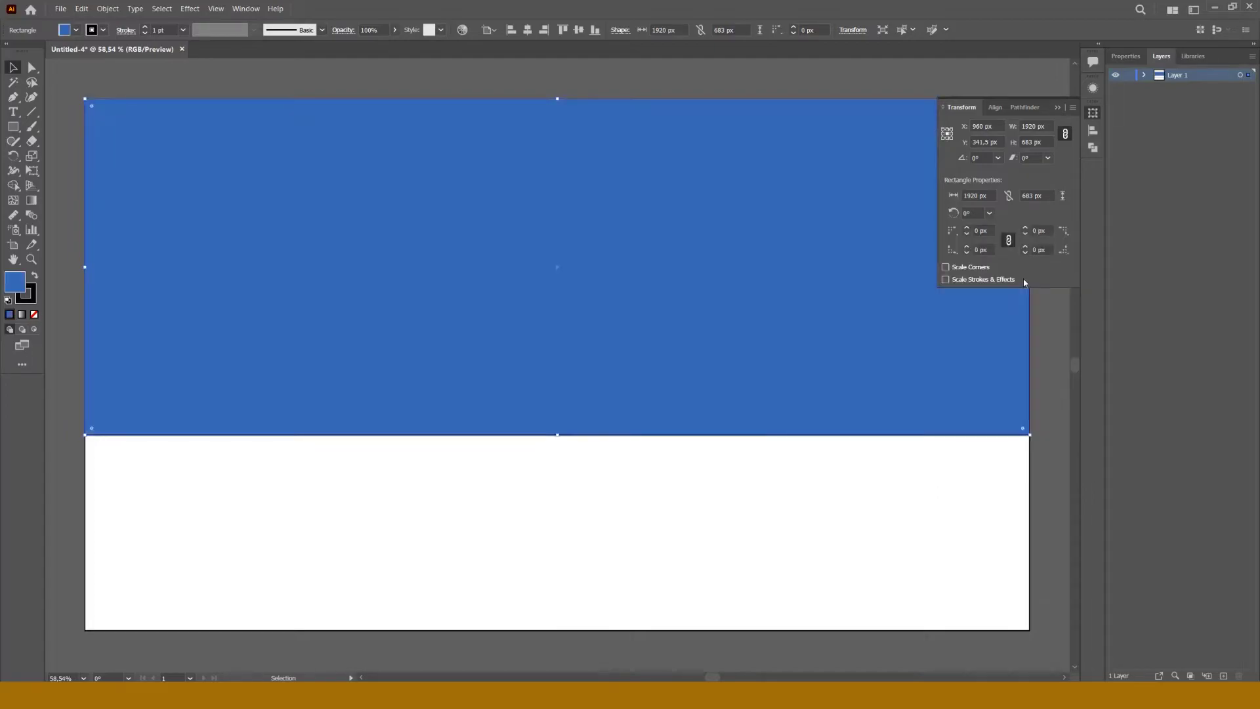
Fill the bottom rectangle with dark navy #141475, then select both rectangles.
click(659, 484)
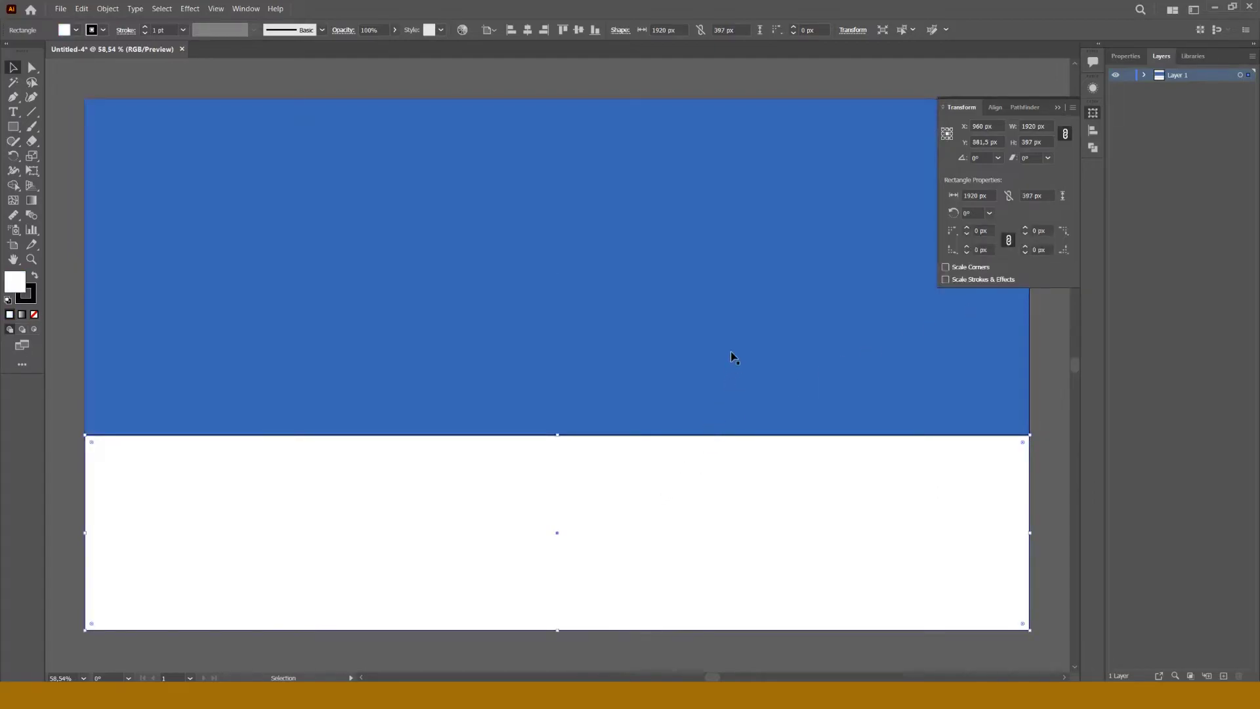
double_click(13, 283)
drag(918, 368, 919, 326)
click(874, 353)
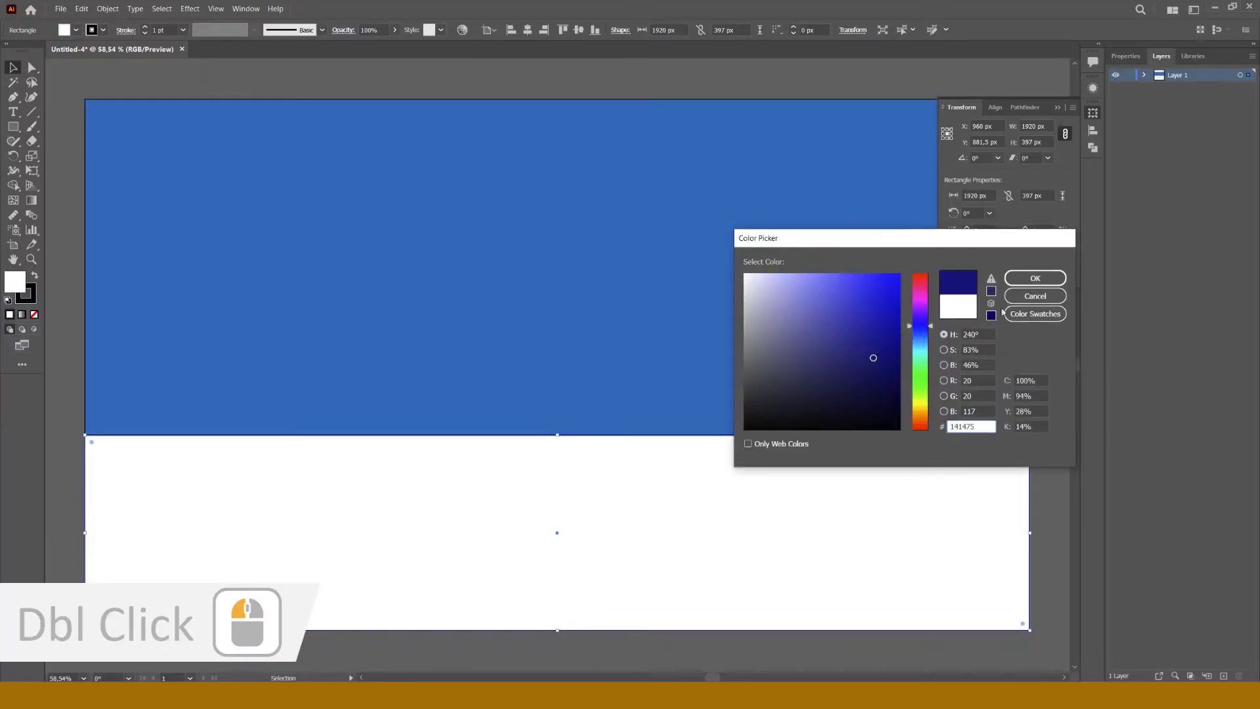
click(1021, 280)
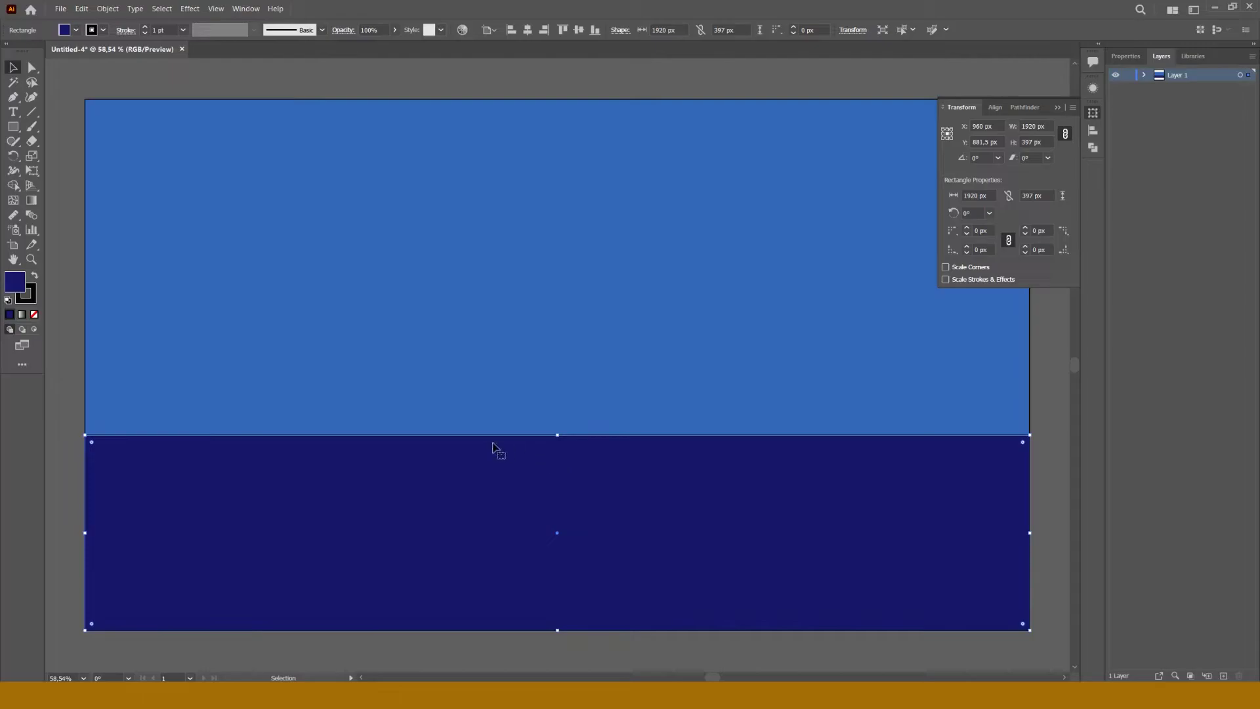
drag(71, 278, 564, 538)
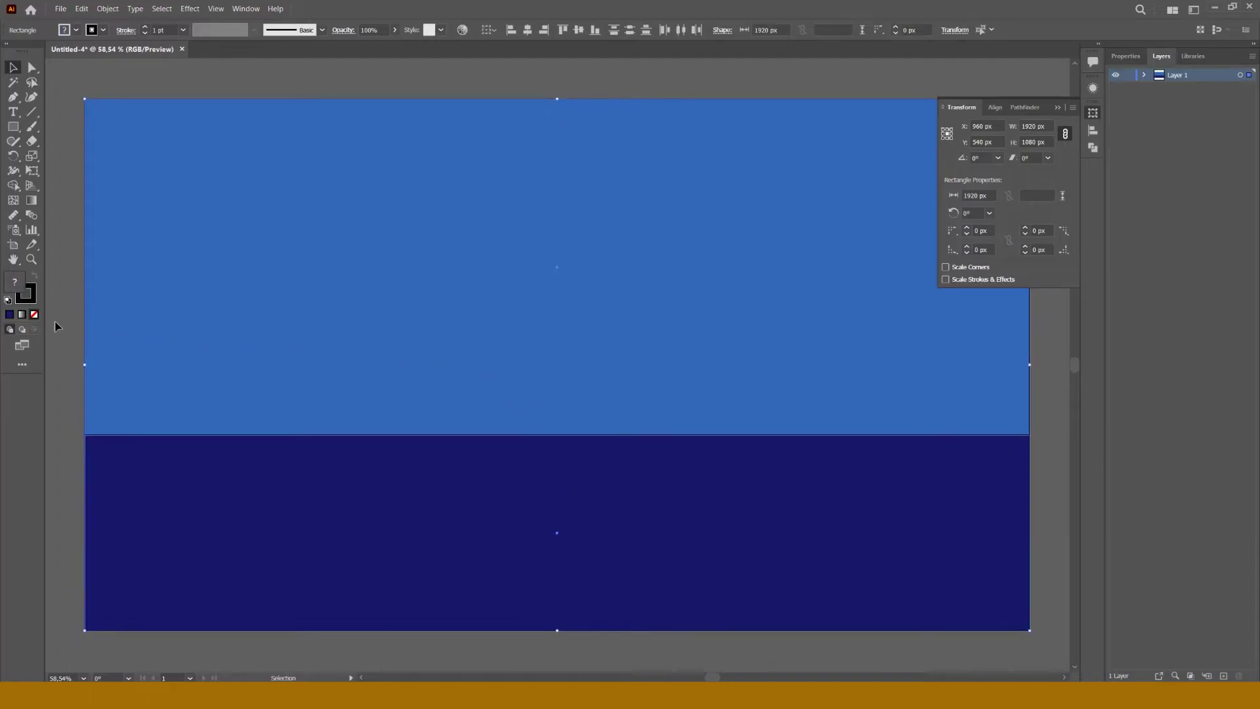
Select the sky and sea rectangles and set their stroke to None.
click(175, 301)
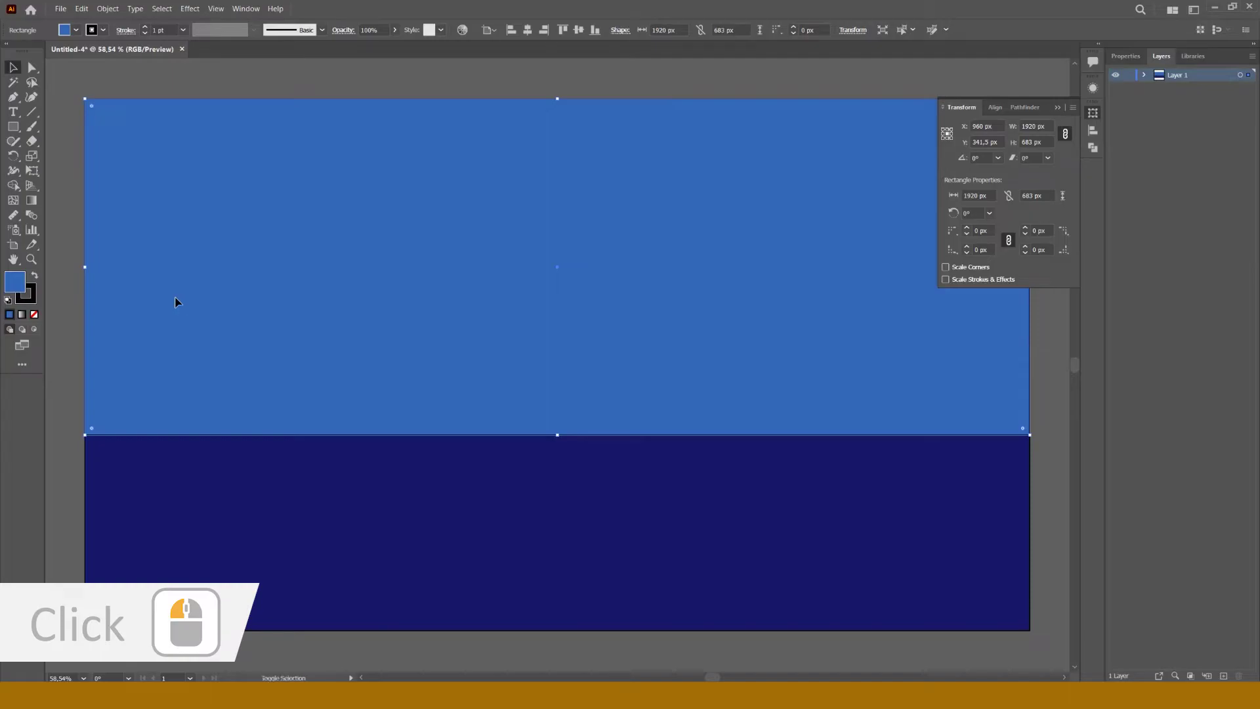
shift+click(220, 482)
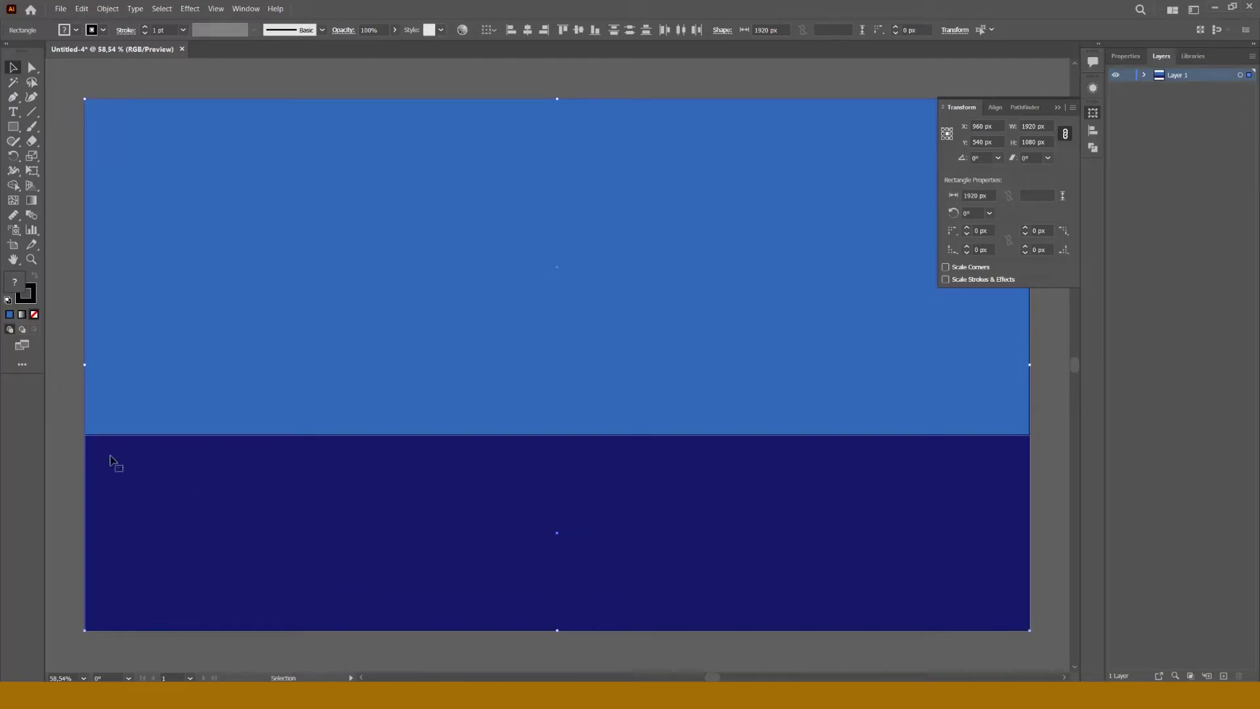
click(31, 301)
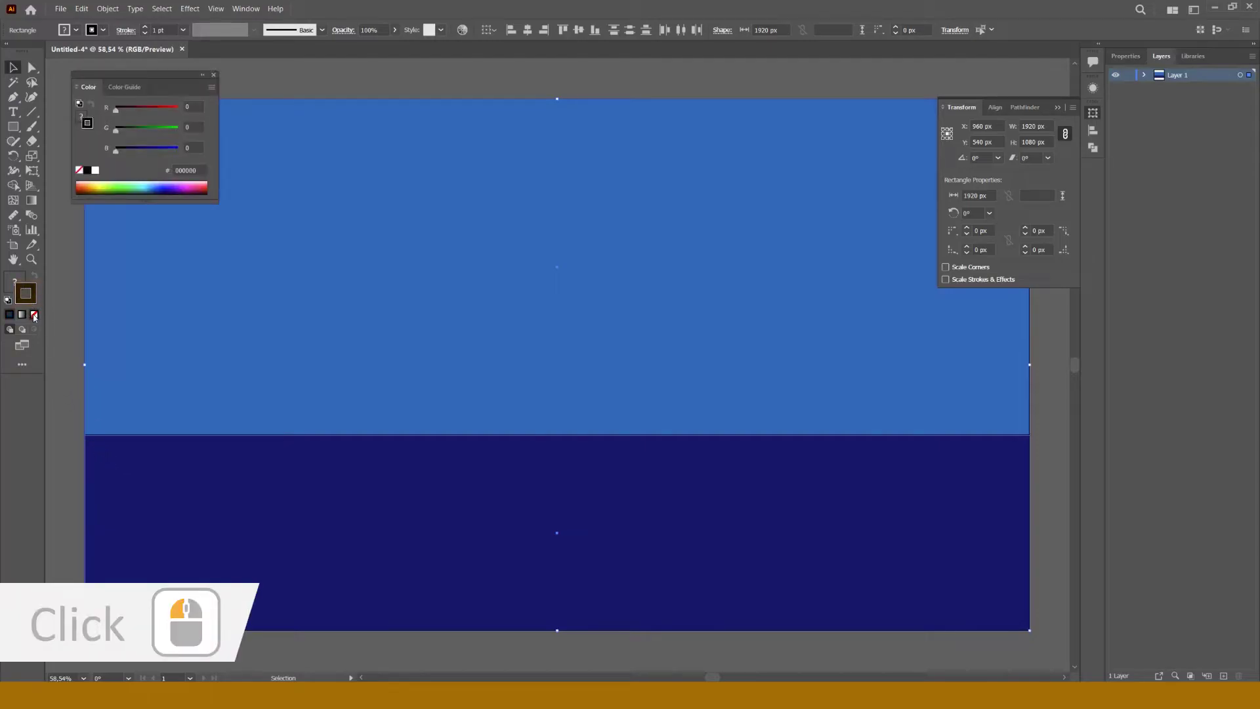
click(34, 315)
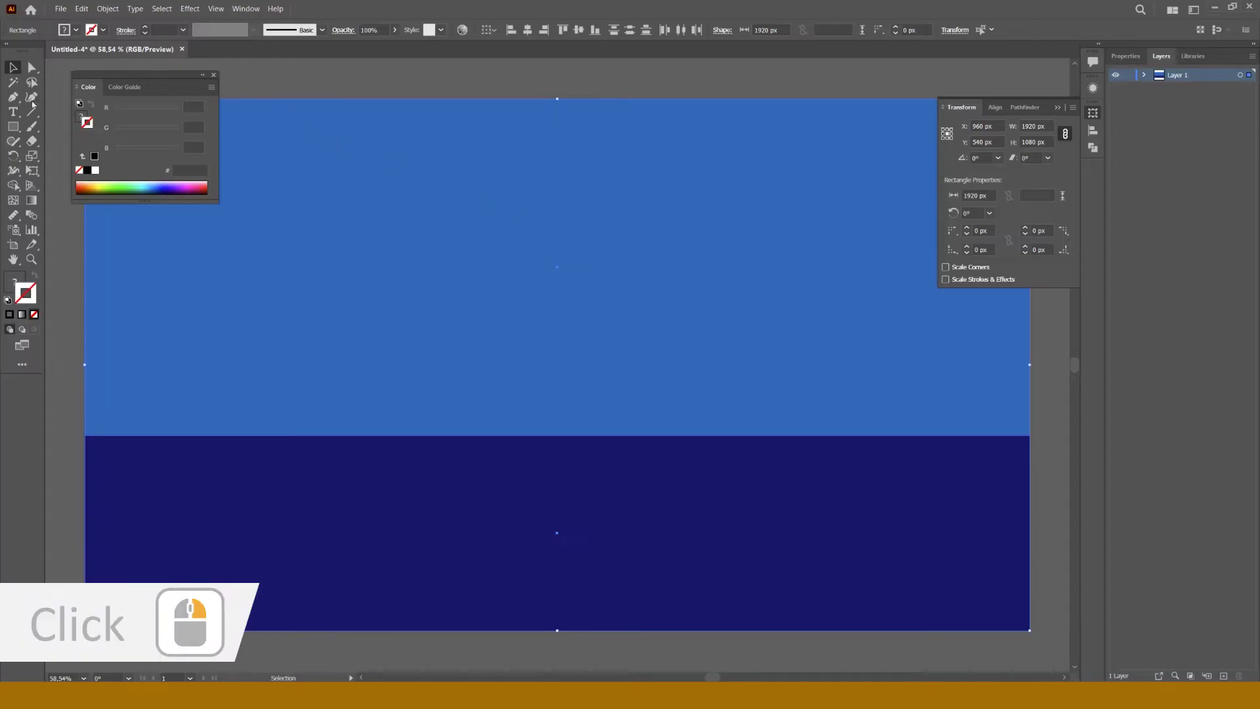
Draw a 310.5 px circle in the sky with the Ellipse tool.
click(12, 129)
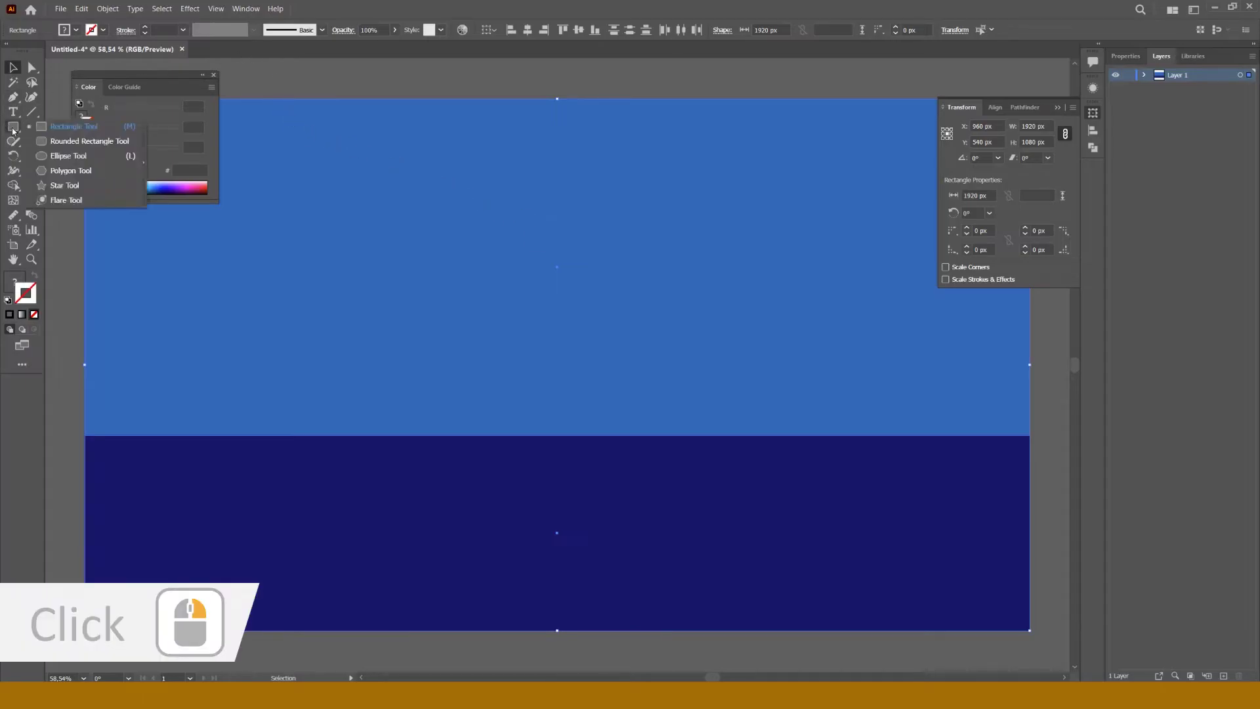
click(56, 155)
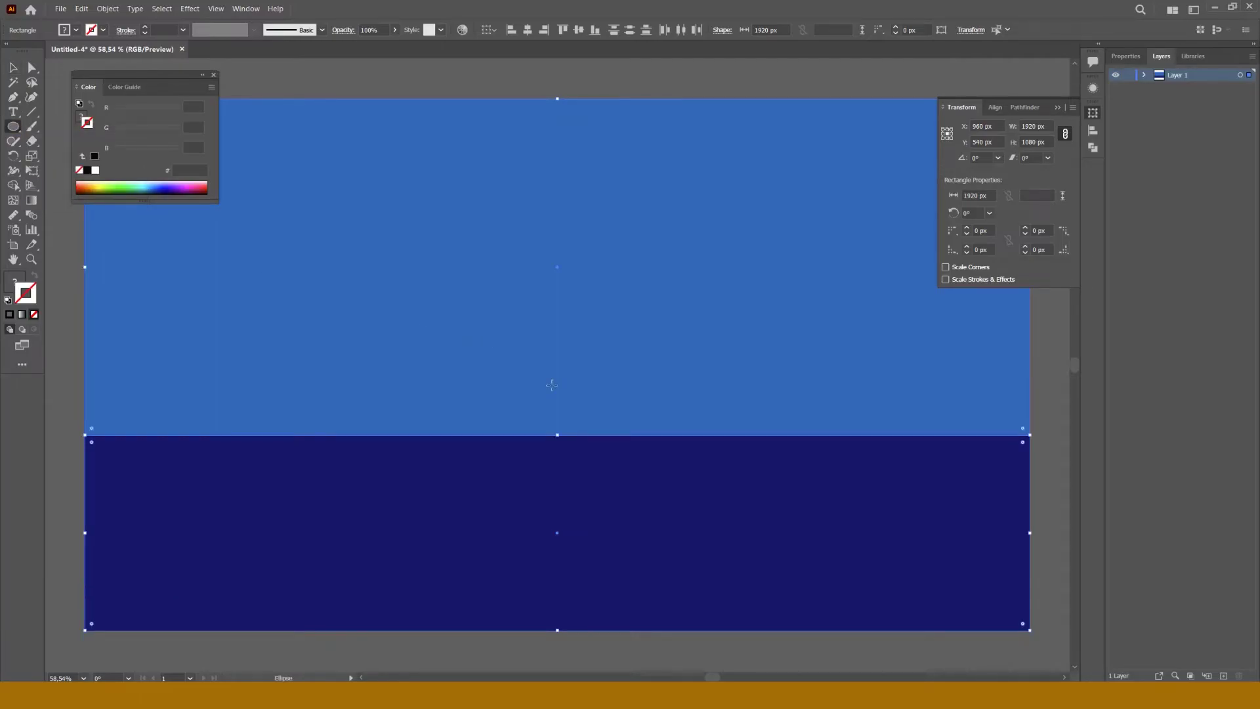
drag(510, 260, 650, 399)
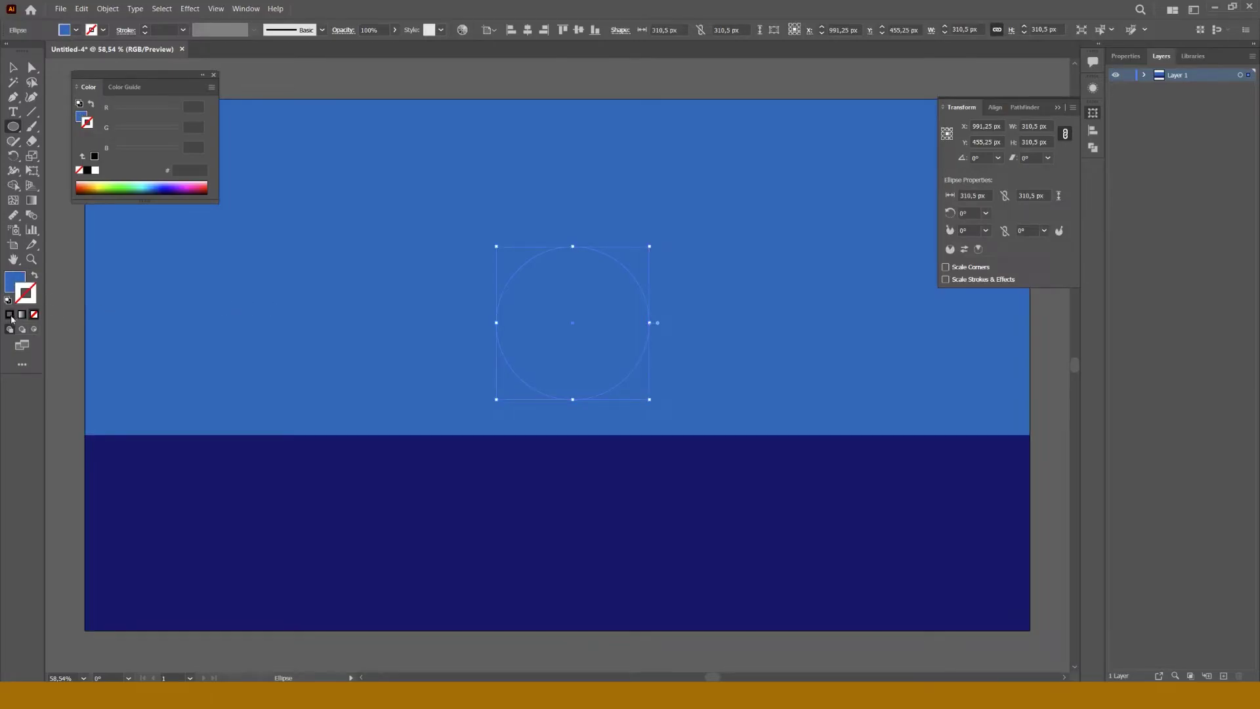
Fill the circle with bright yellow #FFFF03.
click(10, 283)
double_click(18, 284)
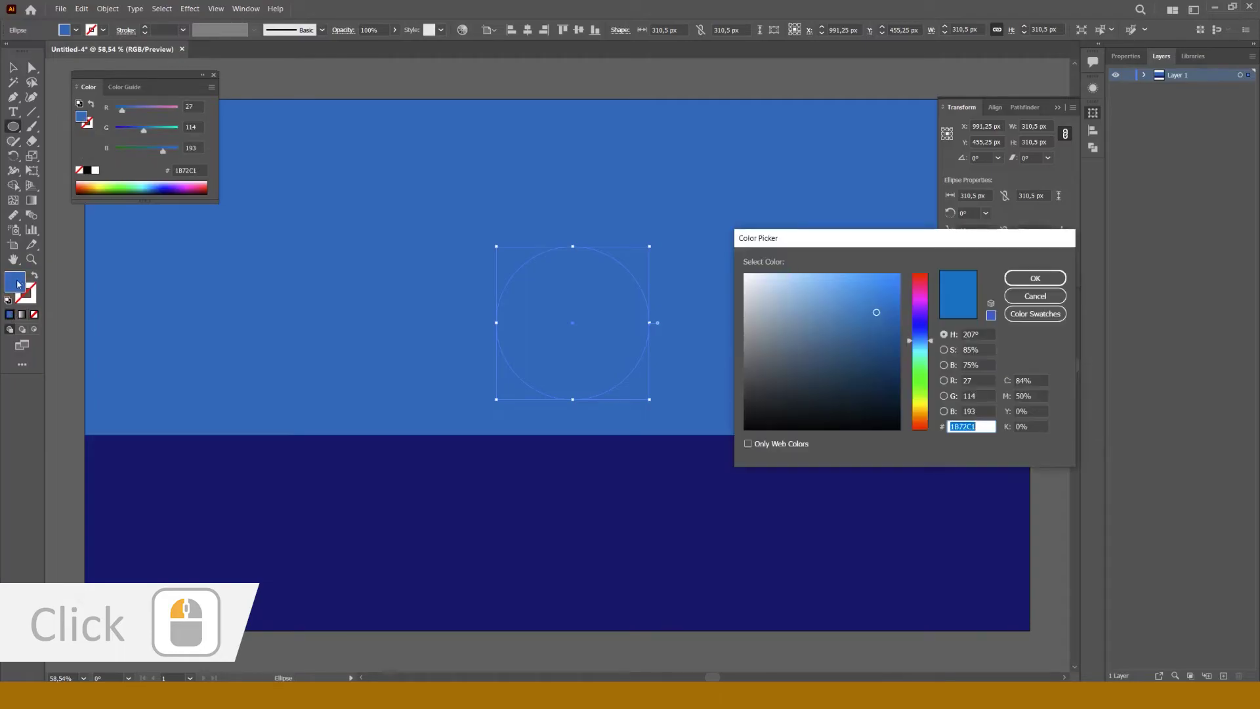
drag(922, 375, 930, 404)
click(899, 274)
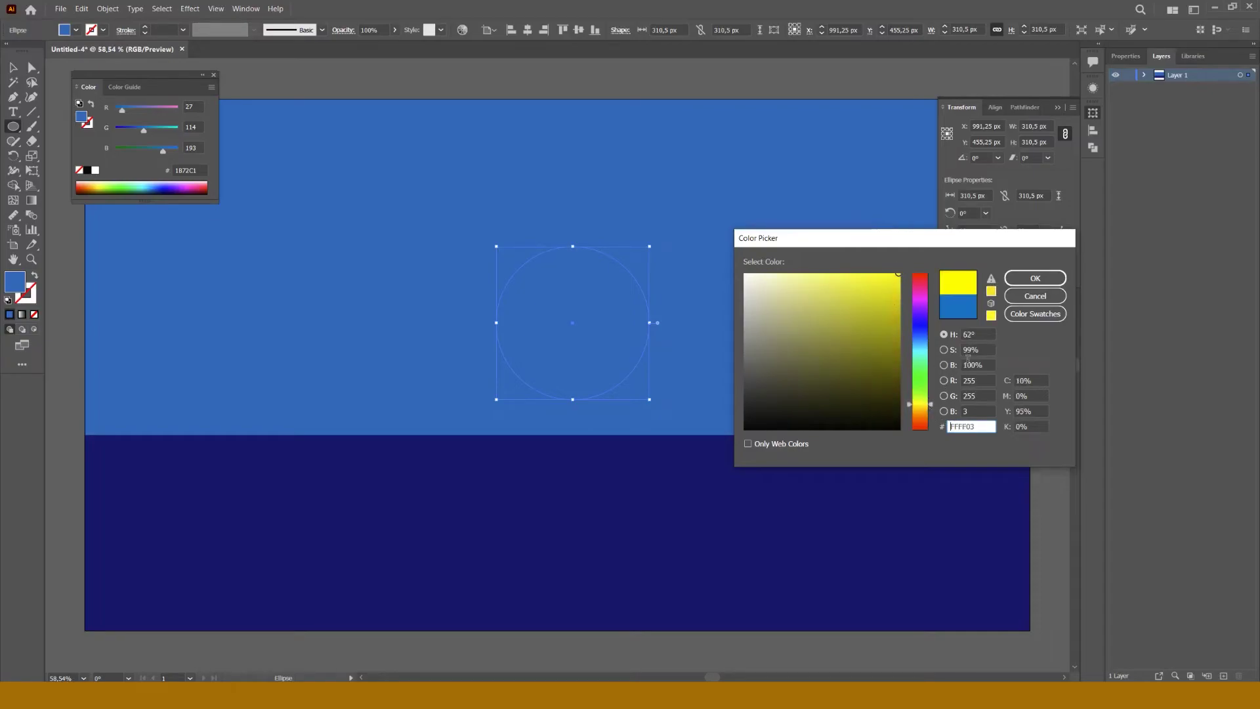
click(1021, 285)
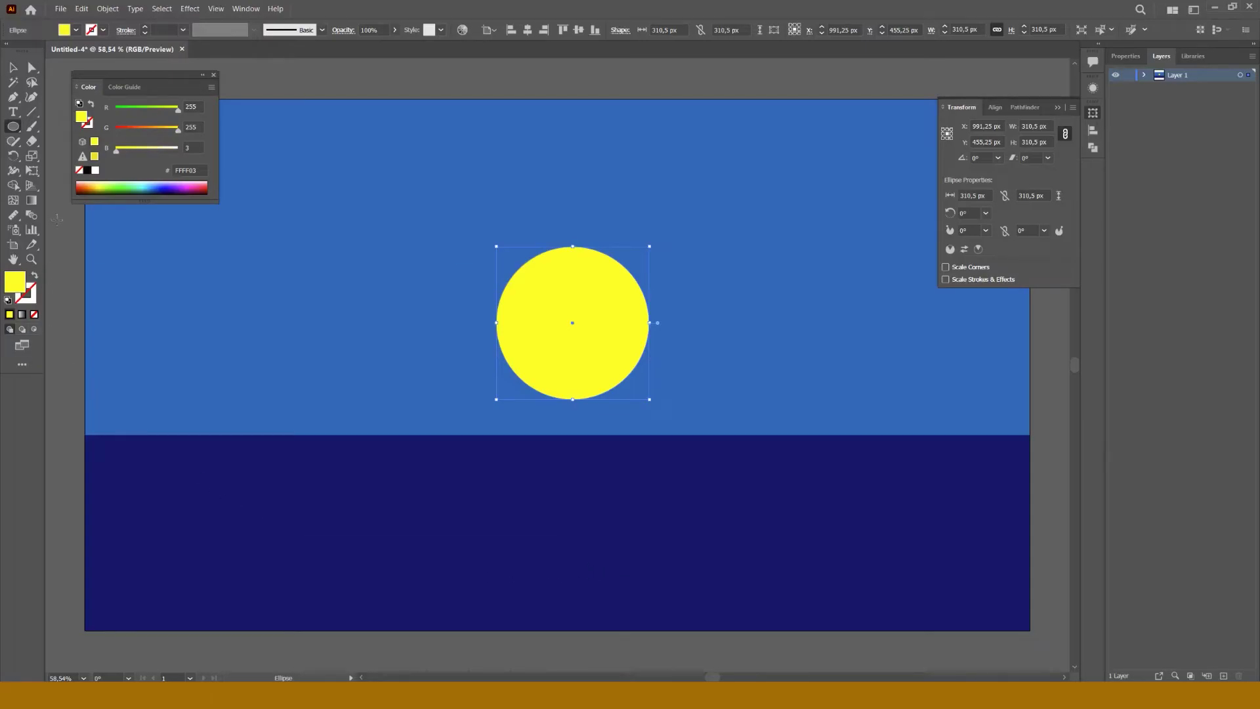
Draw a thin yellow 365 × 37 px rectangle on the navy sea just below the sun.
click(25, 128)
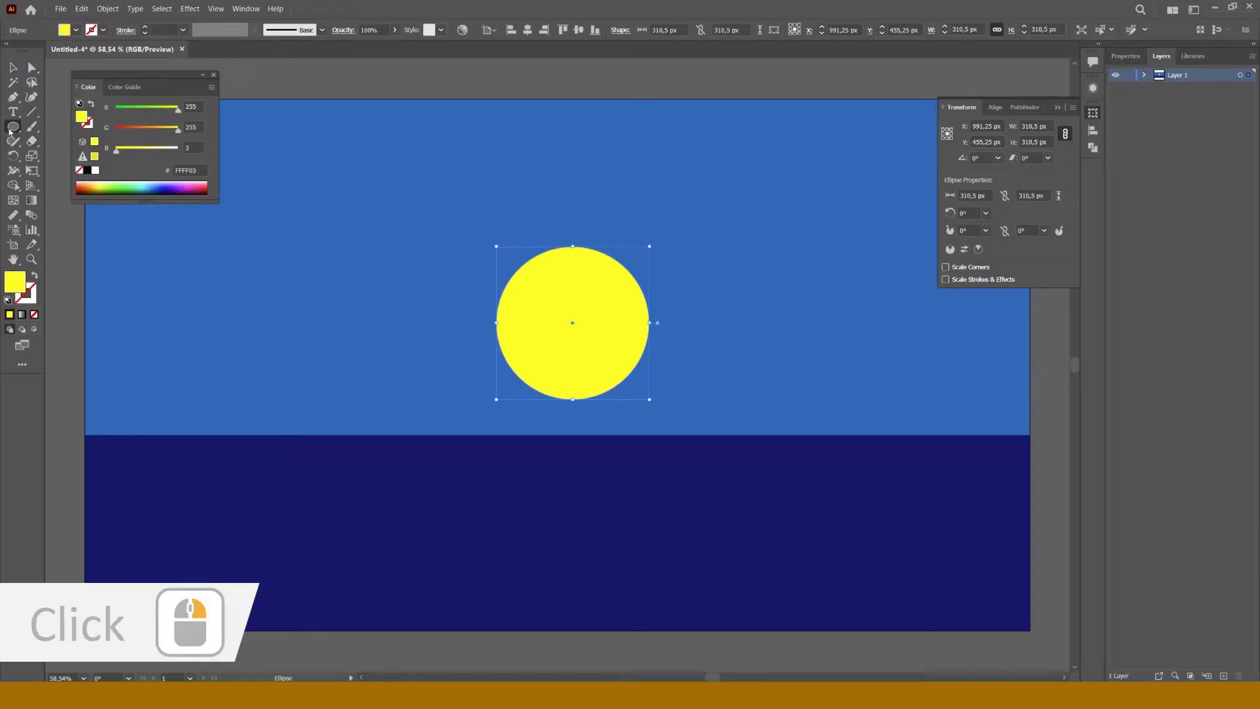
click(69, 126)
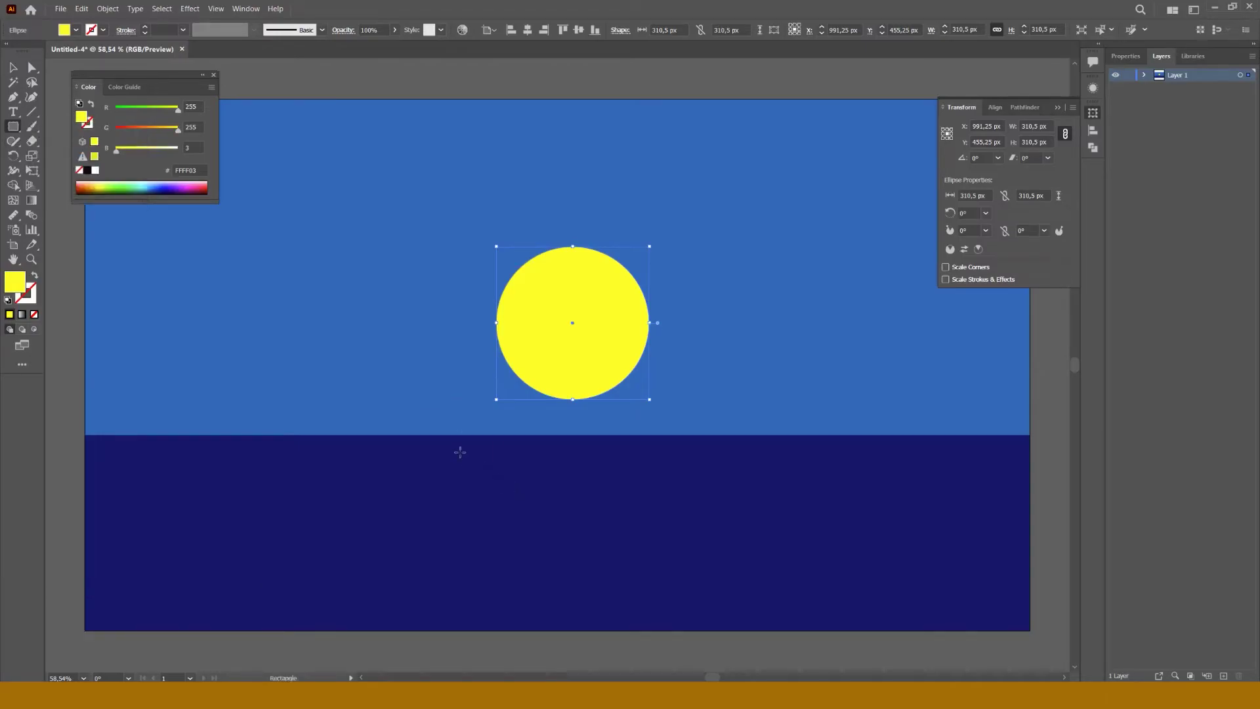
drag(461, 450, 690, 469)
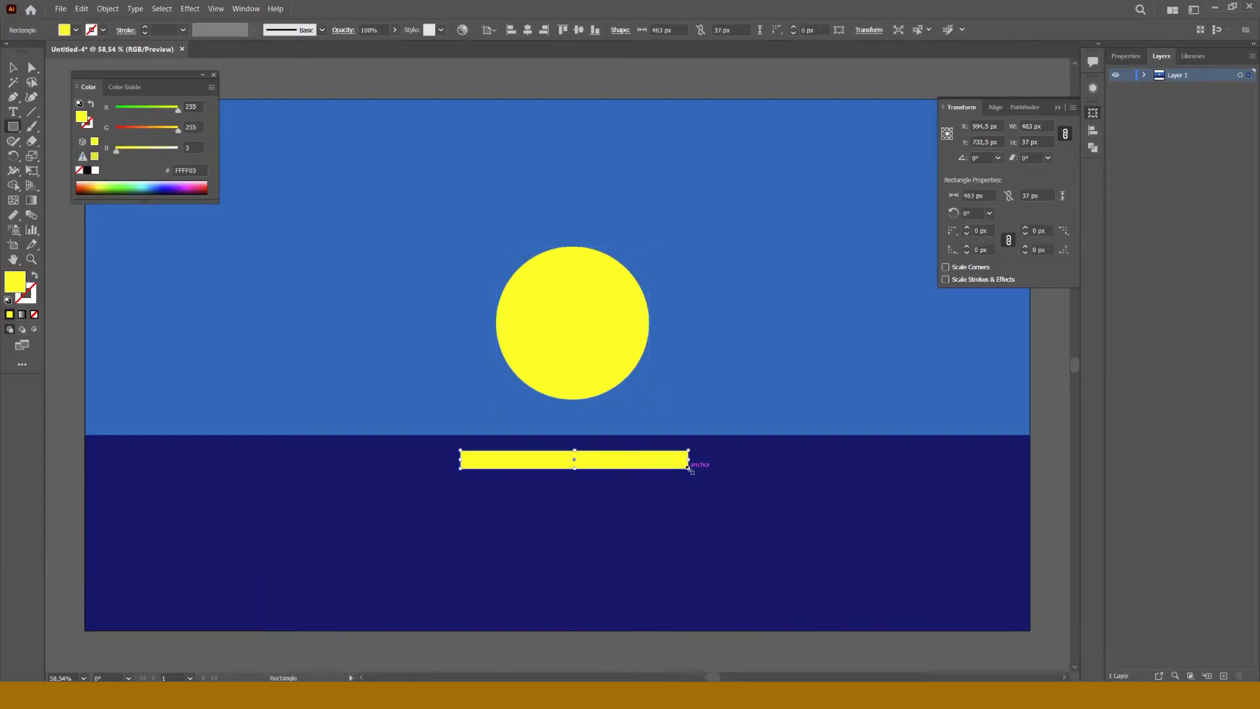
mouse_move(463, 462)
mouse_down()
mouse_move(497, 461)
mouse_move(487, 461)
mouse_up()
drag(688, 460, 668, 460)
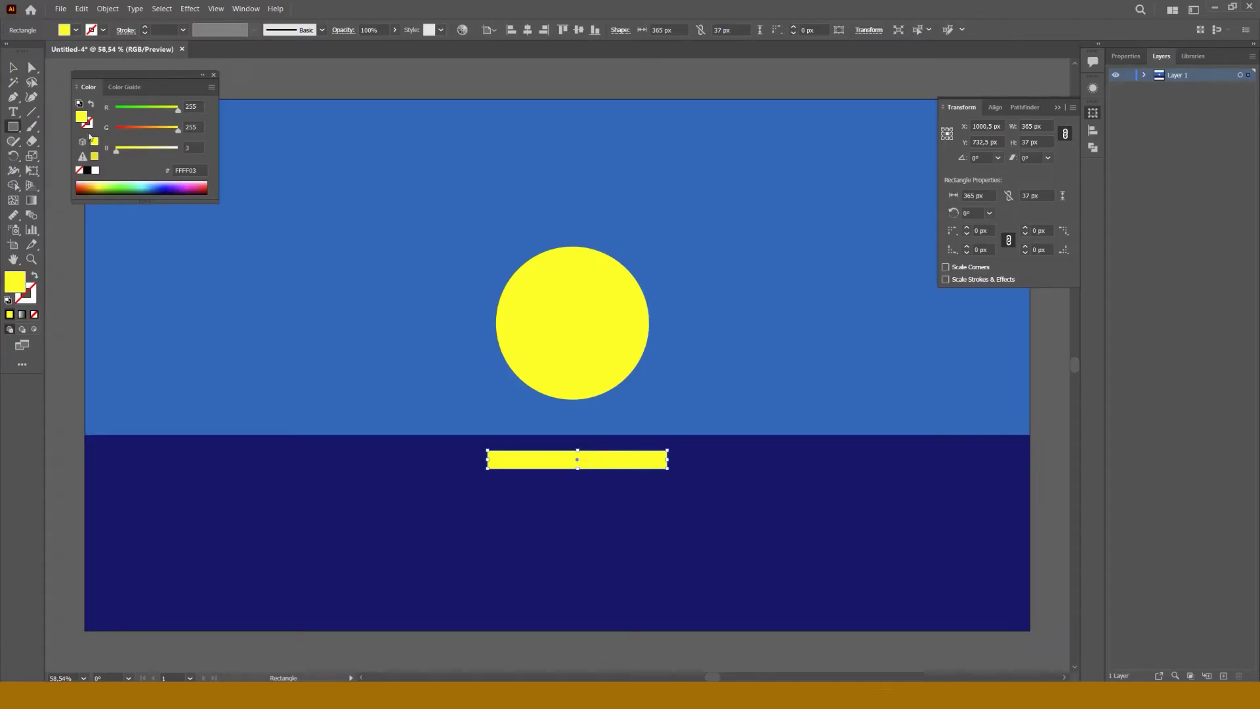
click(32, 66)
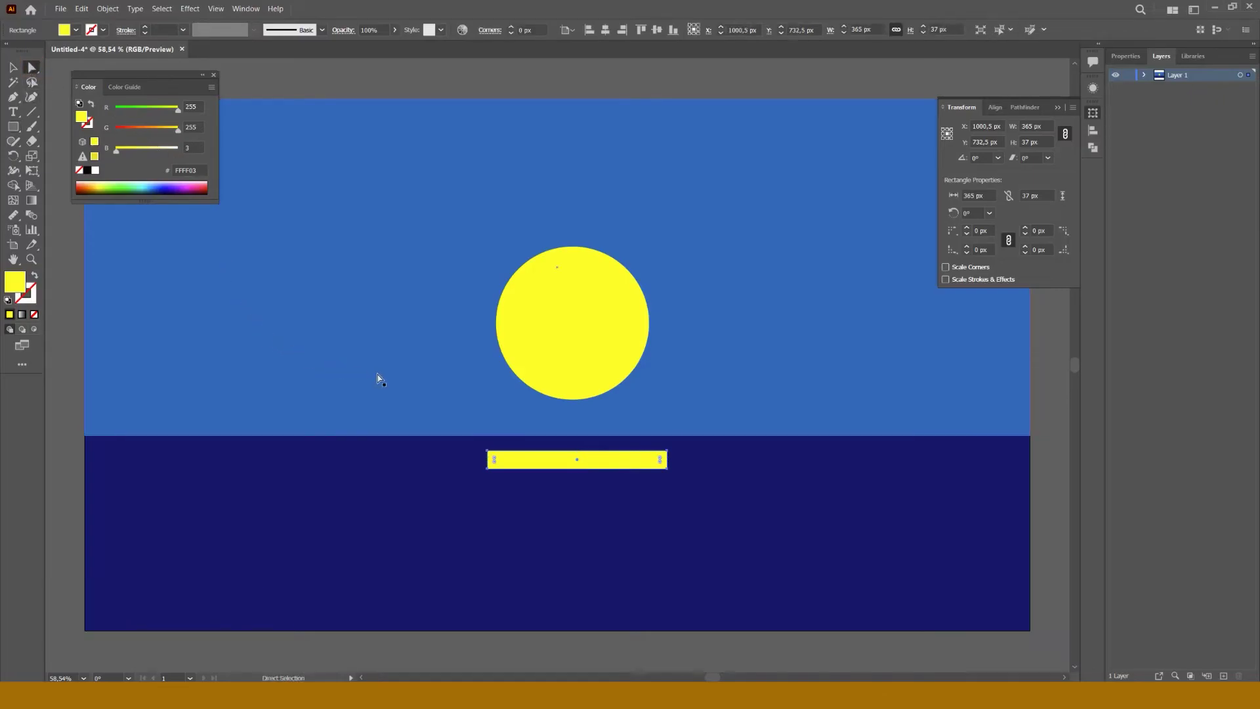
Round the yellow bar's corners to an 18,5 px radius so its ends become a pill.
drag(496, 459, 496, 459)
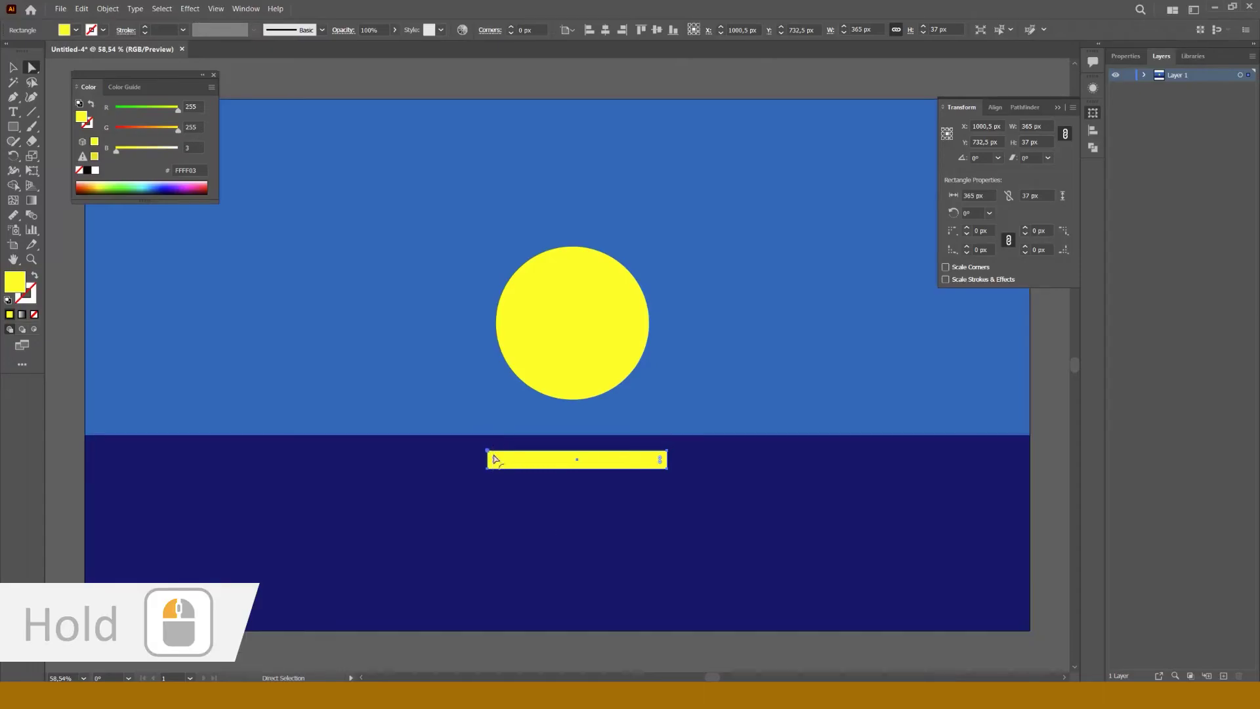
drag(496, 459, 544, 463)
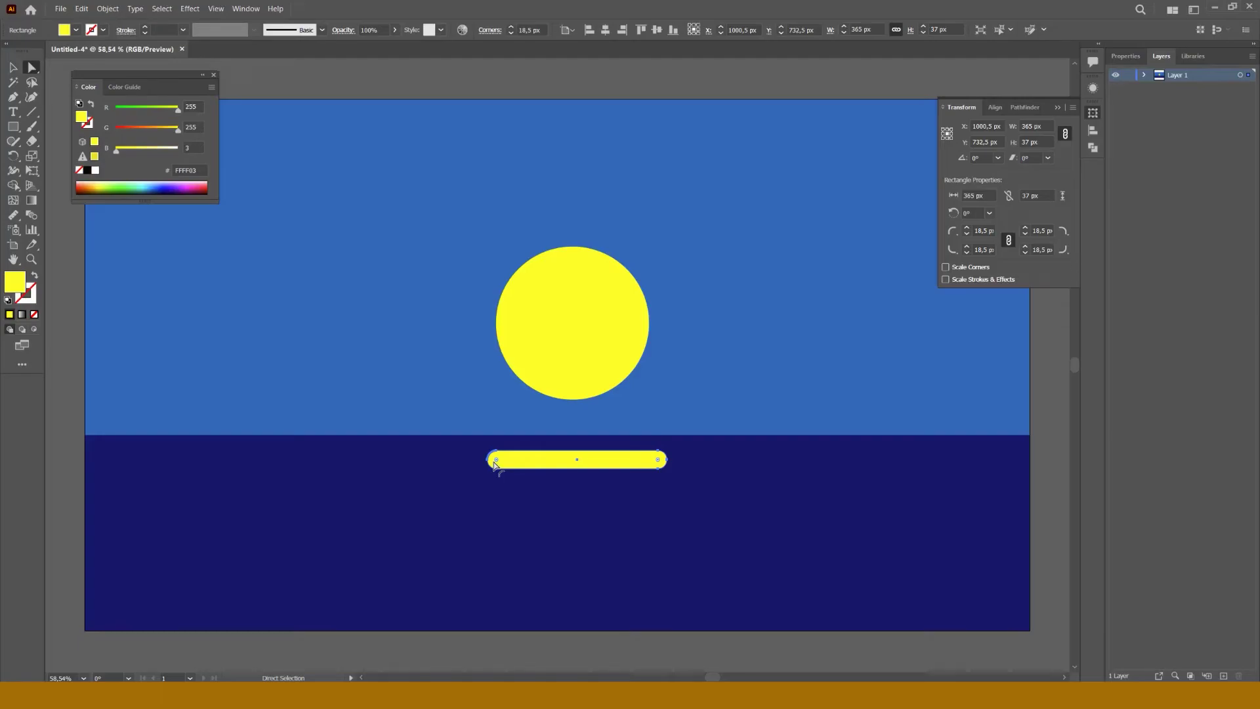
Duplicate the rounded yellow bar straight down, evenly spaced beneath the original.
key(ctrl+c)
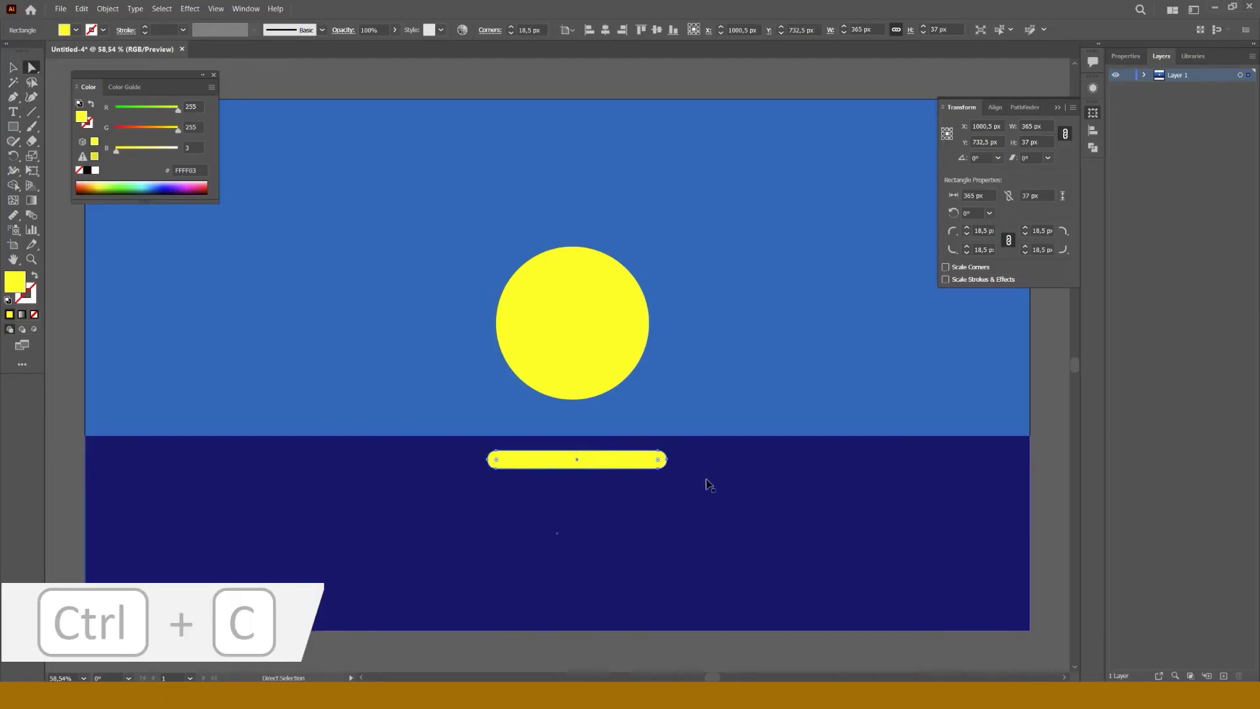
key(ctrl+v)
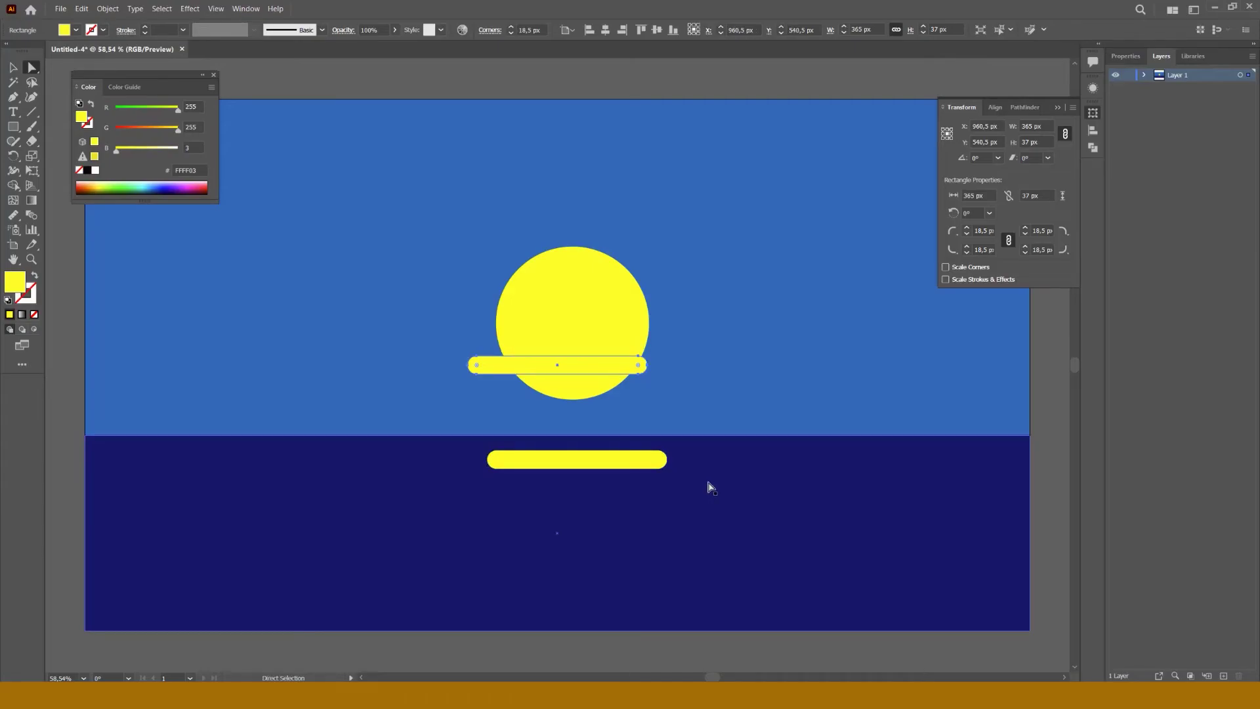
key(ctrl+z)
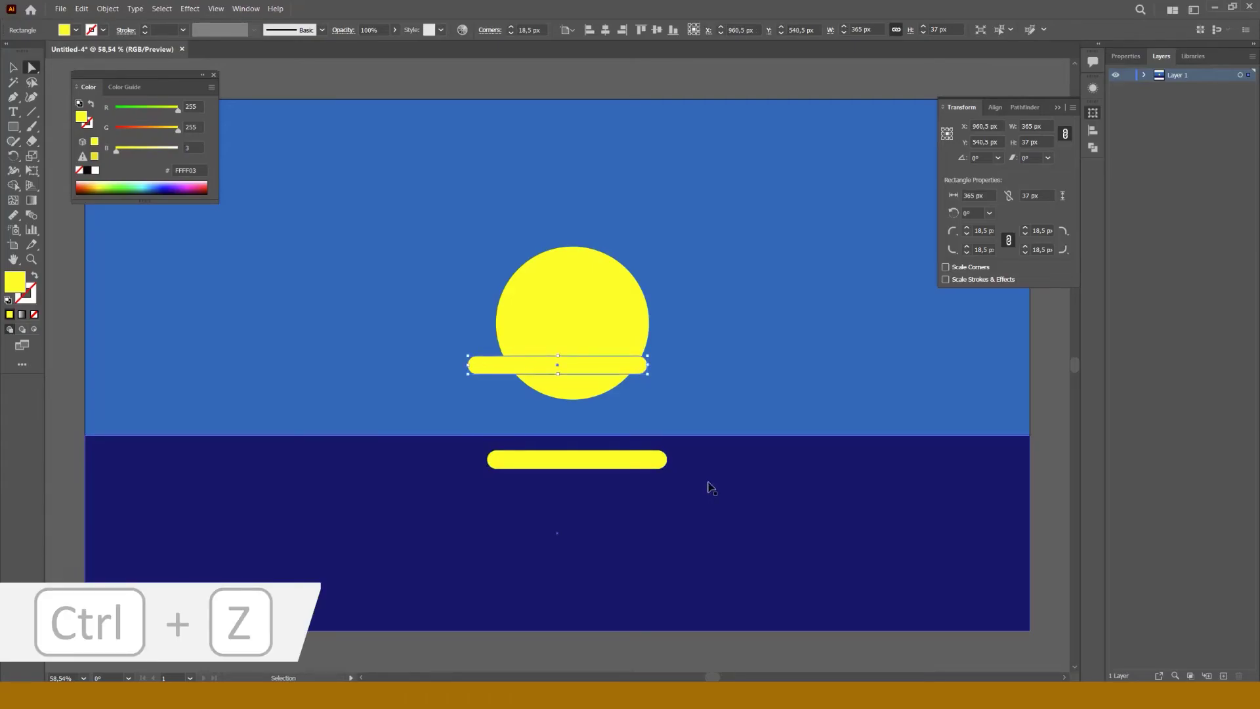
key(ctrl+z)
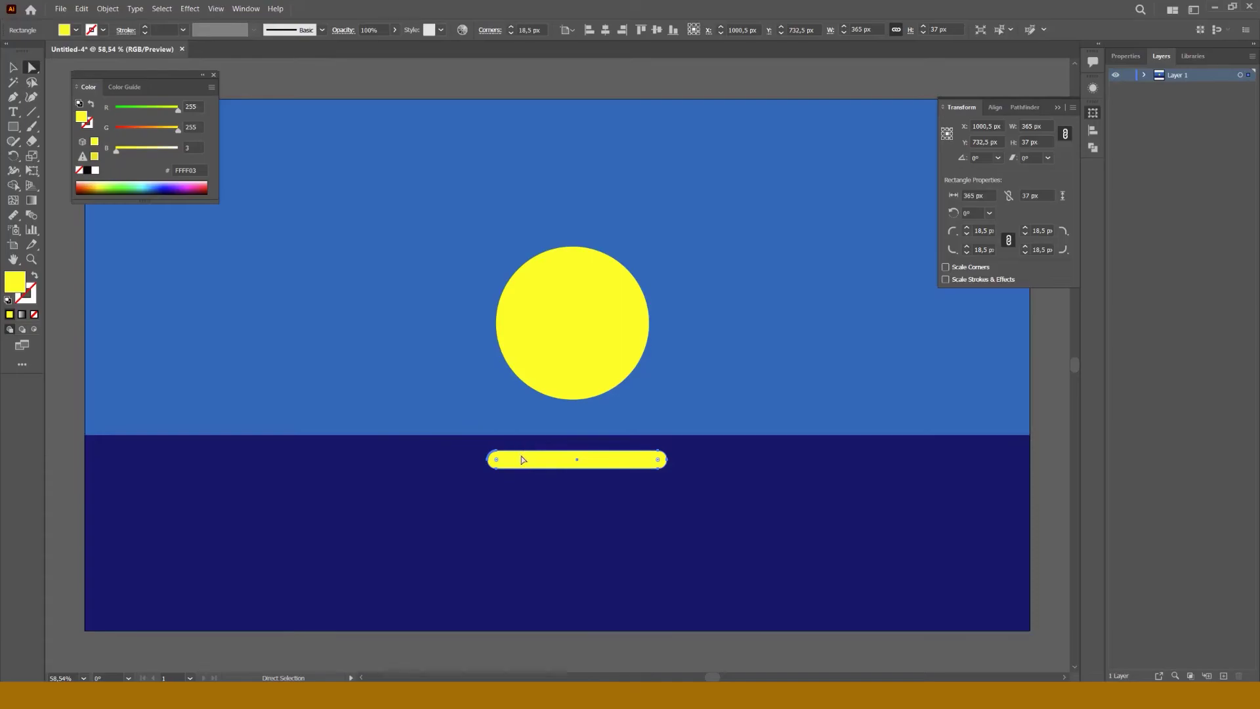
click(12, 67)
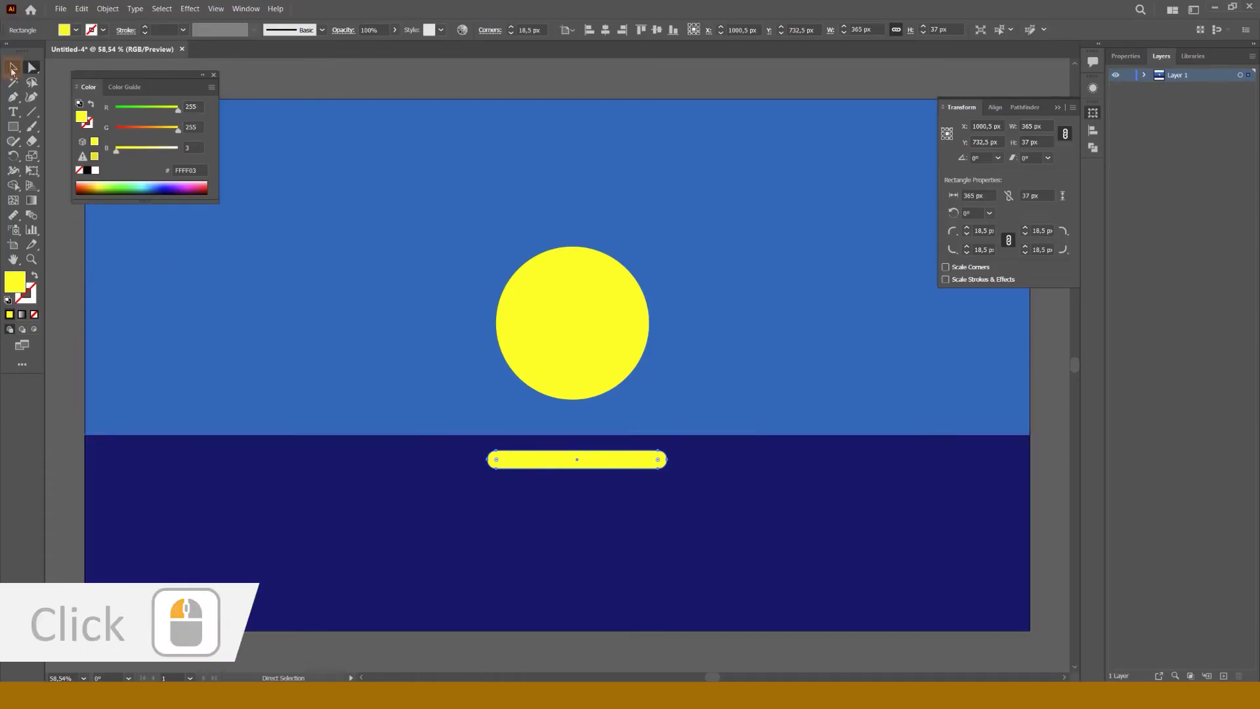
drag(520, 459, 522, 532)
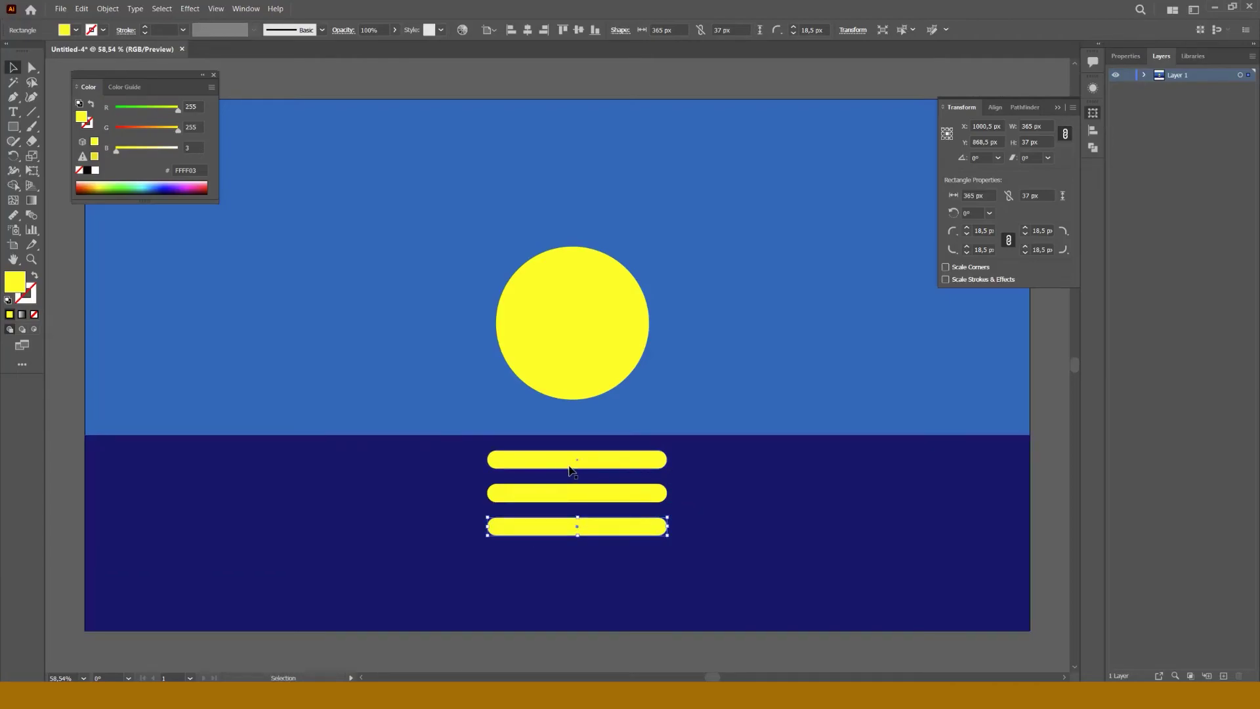
Narrow the lower bars symmetrically, bottom one to 235 px, and draw a 339 × 92 px pill in the sky.
click(603, 498)
drag(667, 492, 617, 561)
click(657, 531)
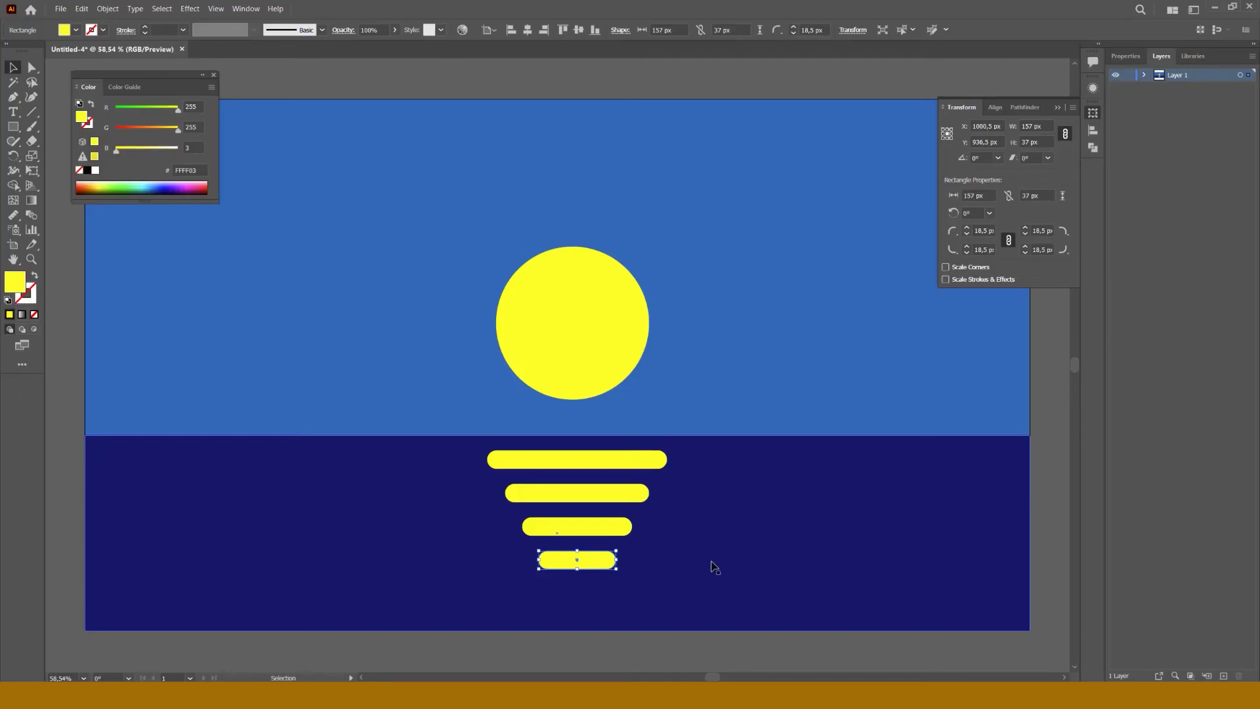
click(12, 126)
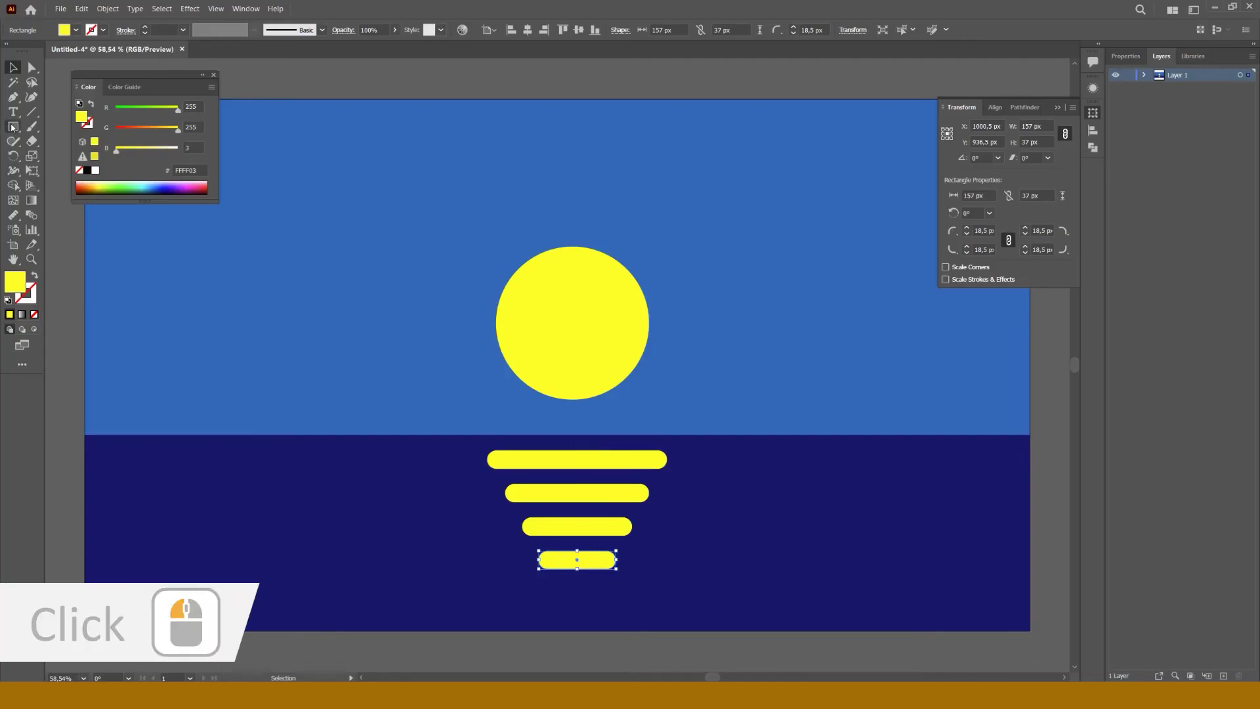
drag(153, 238, 268, 268)
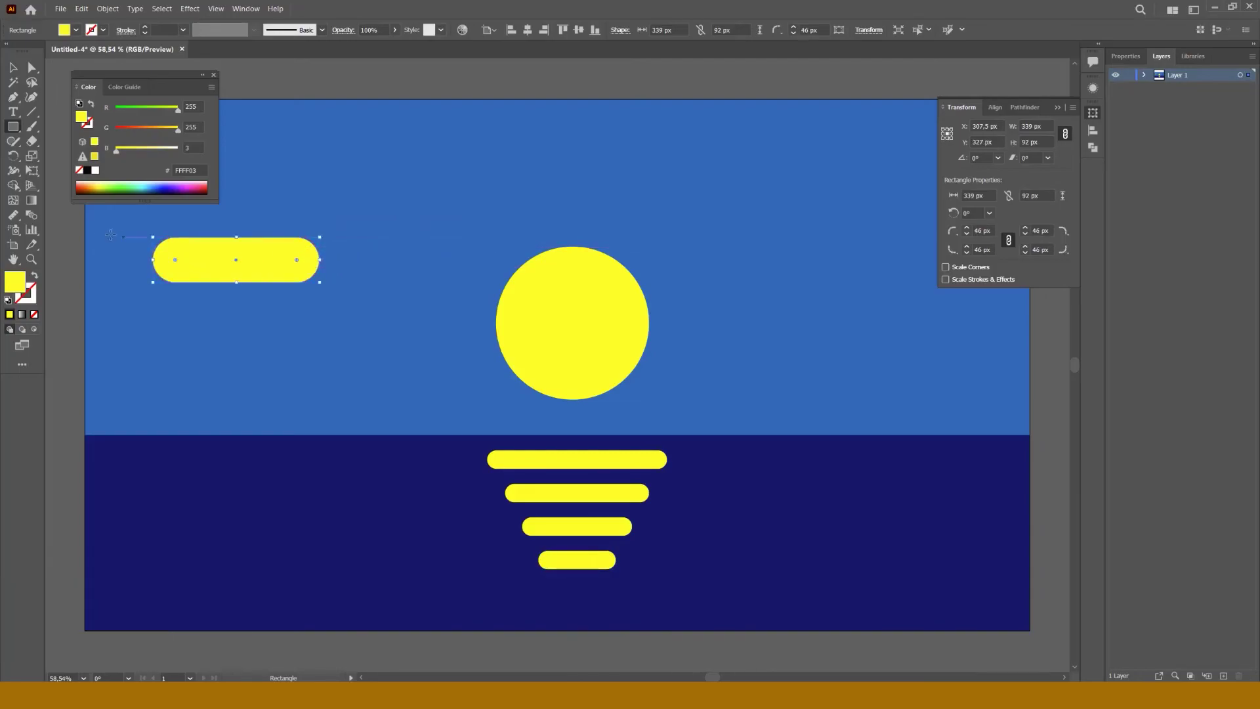
Fill the sky pill with white FFFFFF and duplicate it up and right into a cloud.
double_click(16, 283)
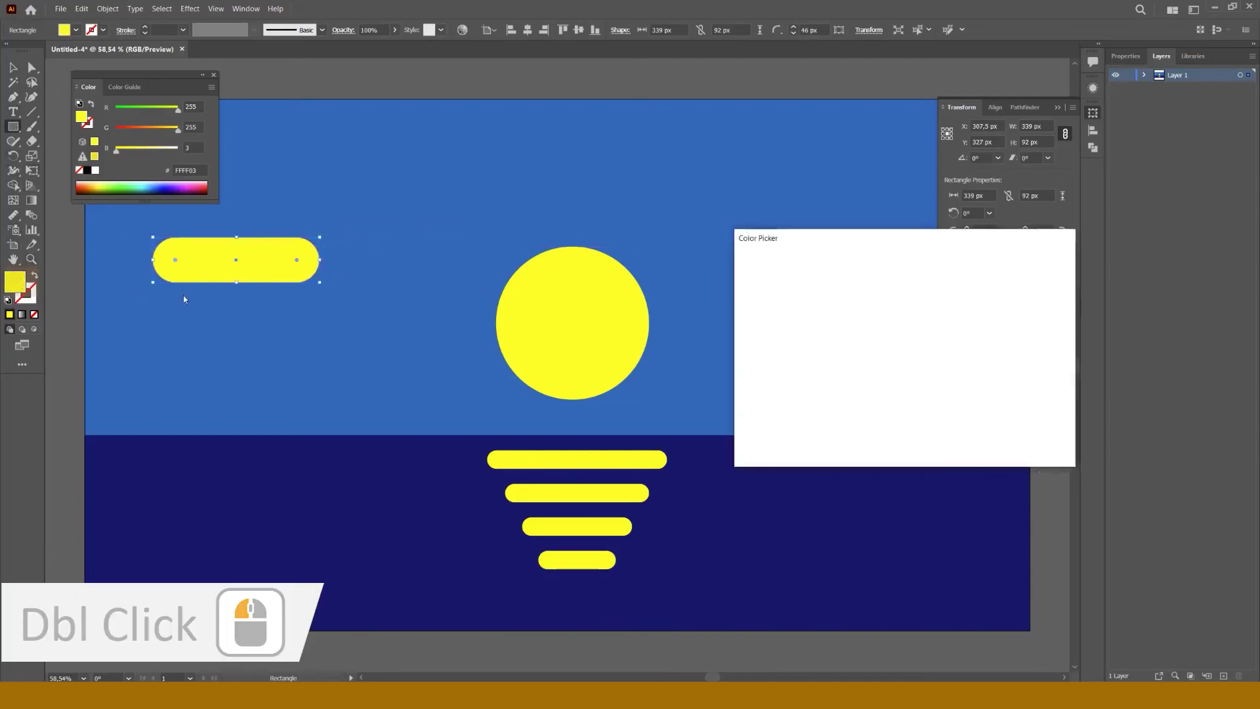
drag(790, 309, 737, 270)
click(1035, 278)
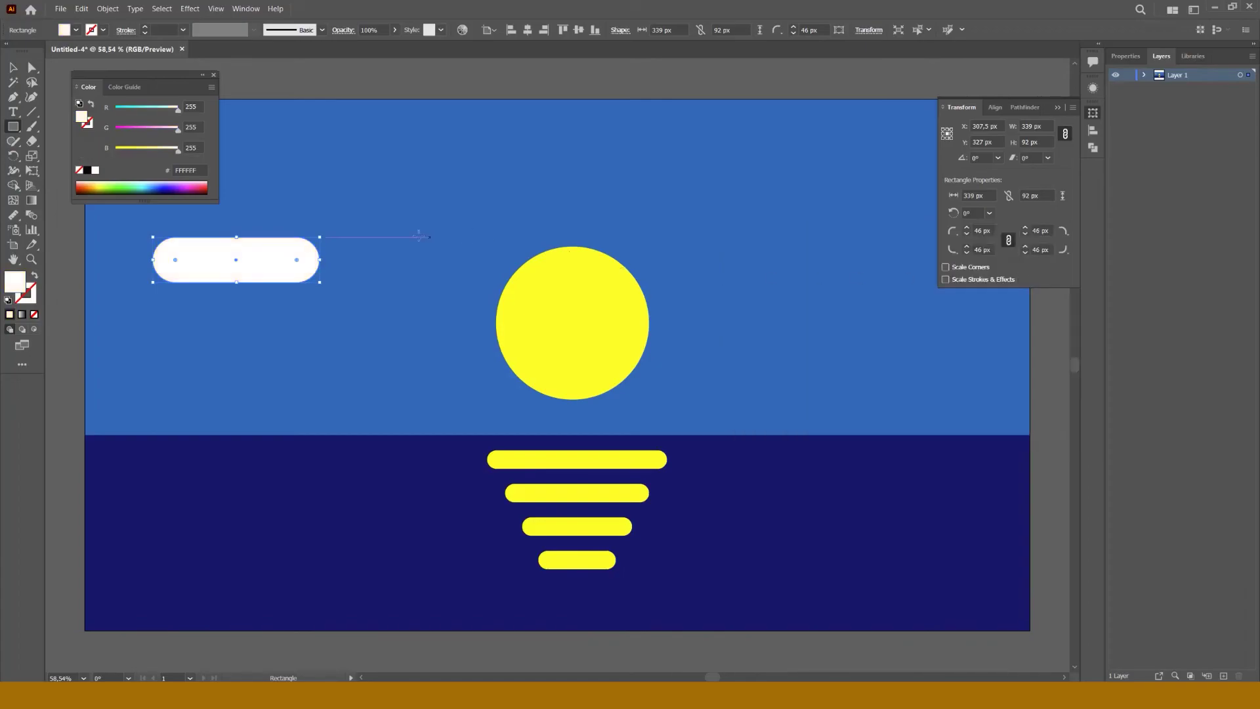
click(13, 67)
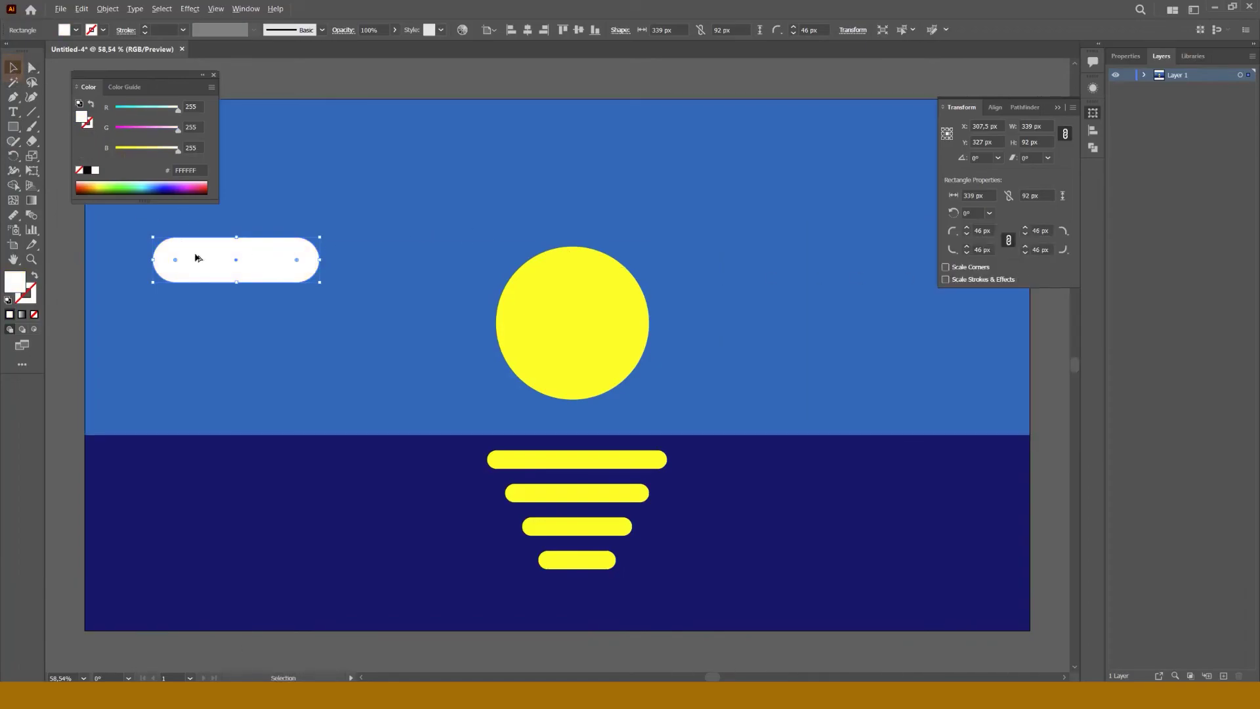
drag(197, 258, 793, 249)
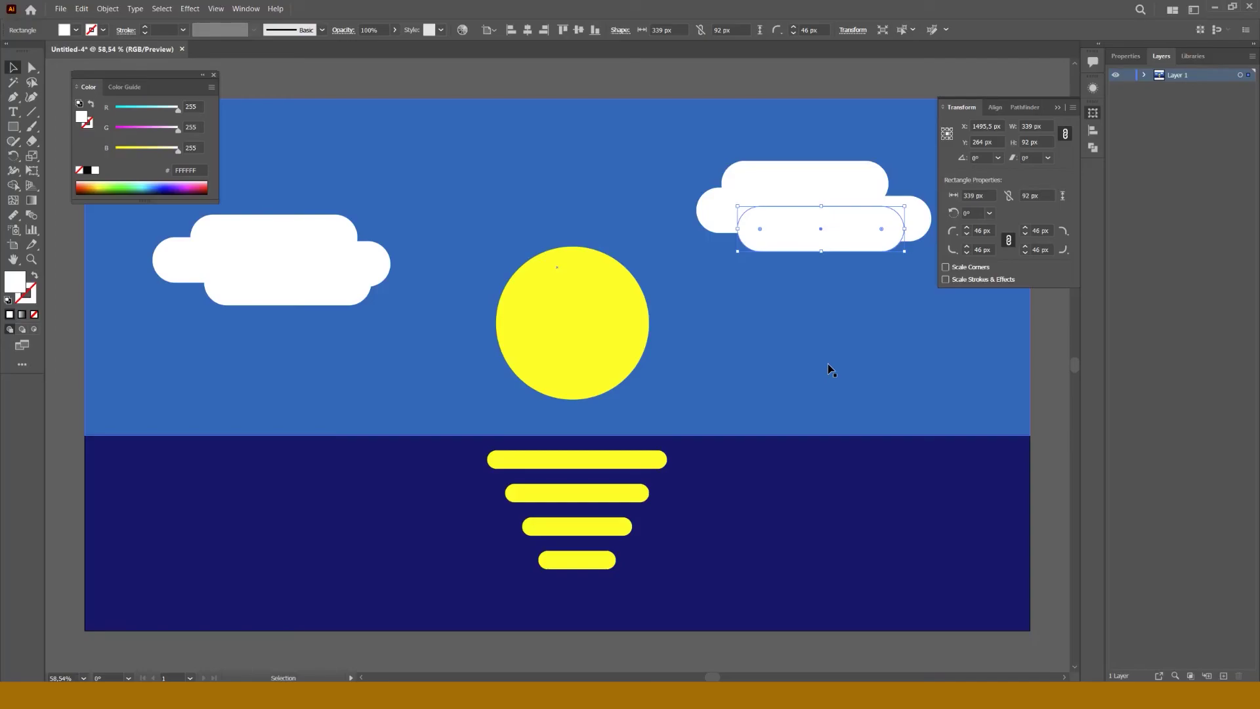
click(60, 9)
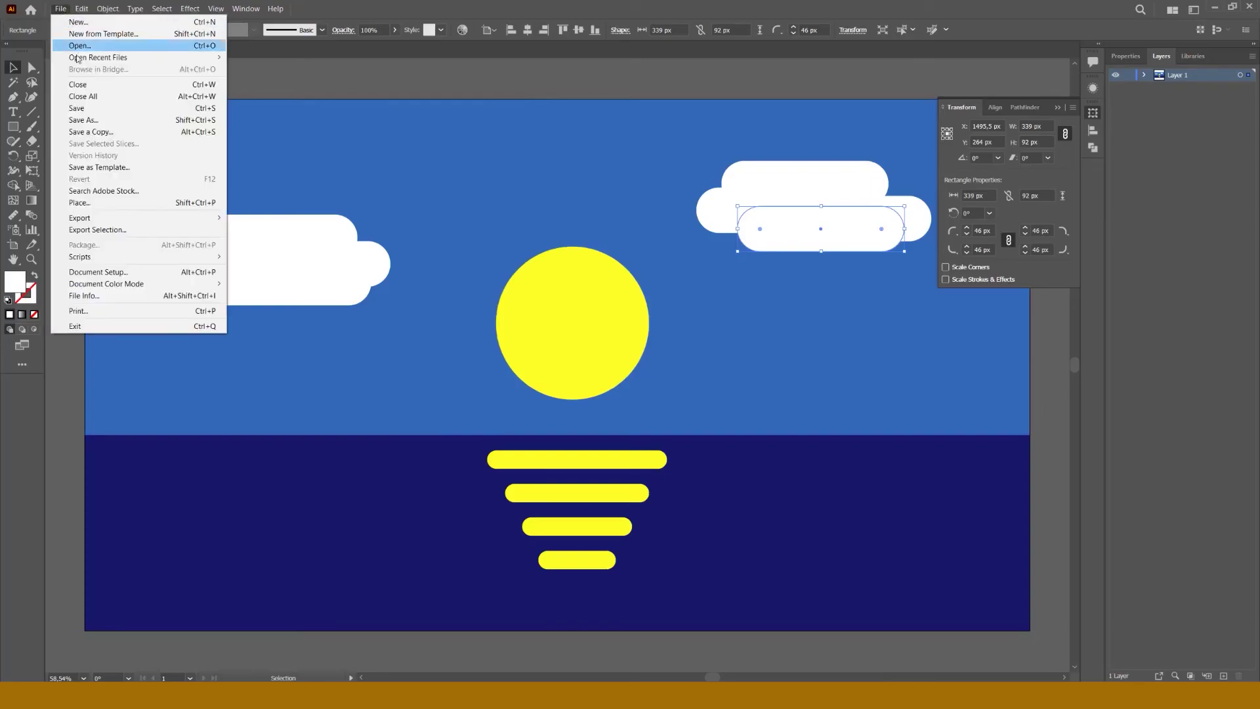
click(96, 109)
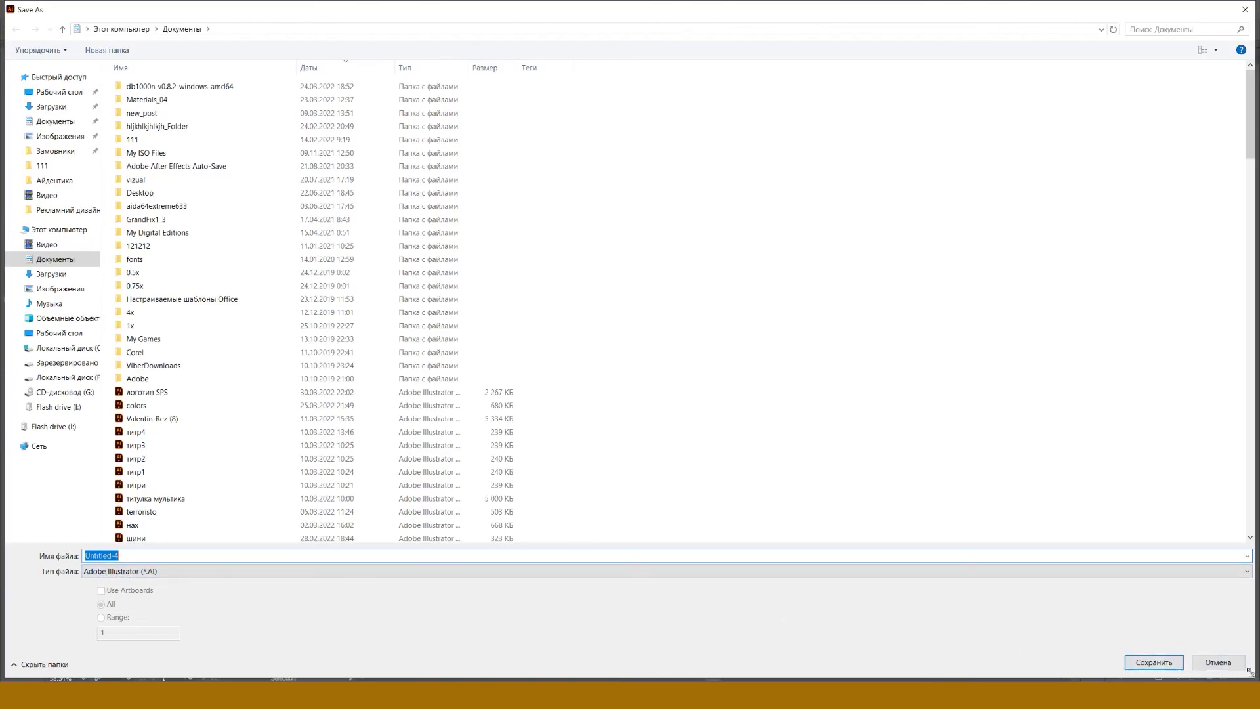
click(1231, 665)
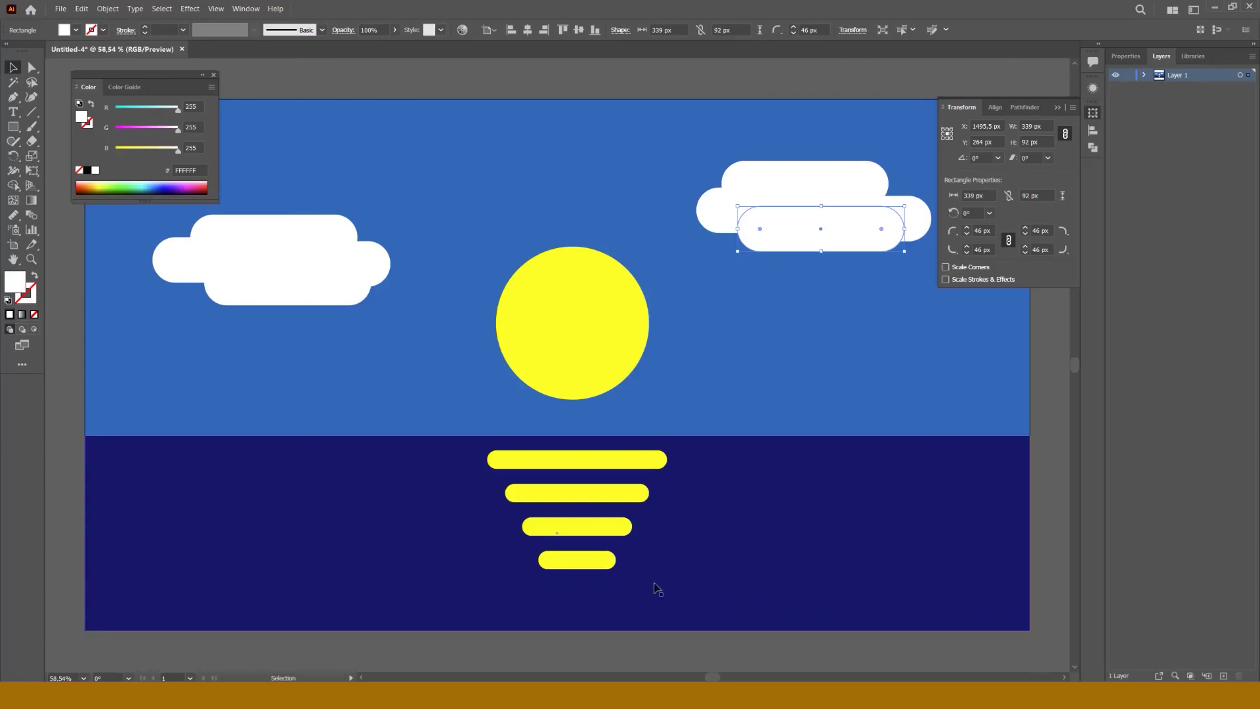
Export the artboard through Export for Screens as a JPG at 100 quality.
click(61, 9)
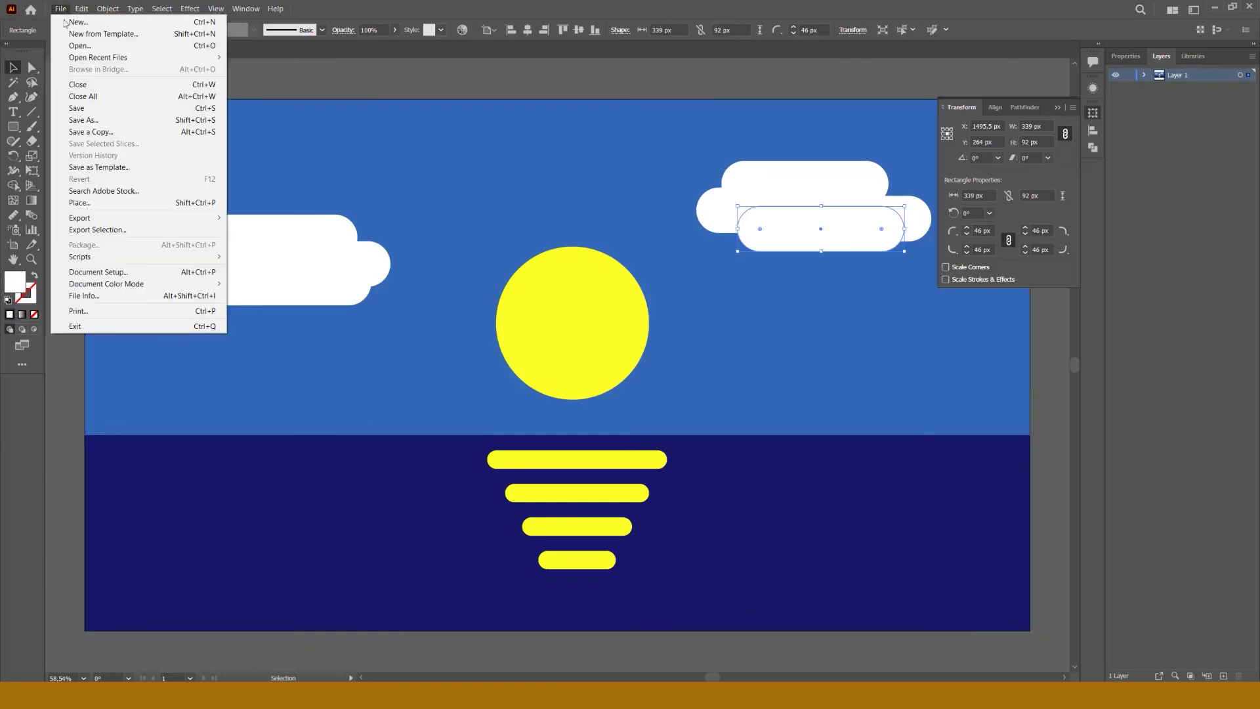
mouse_move(135, 223)
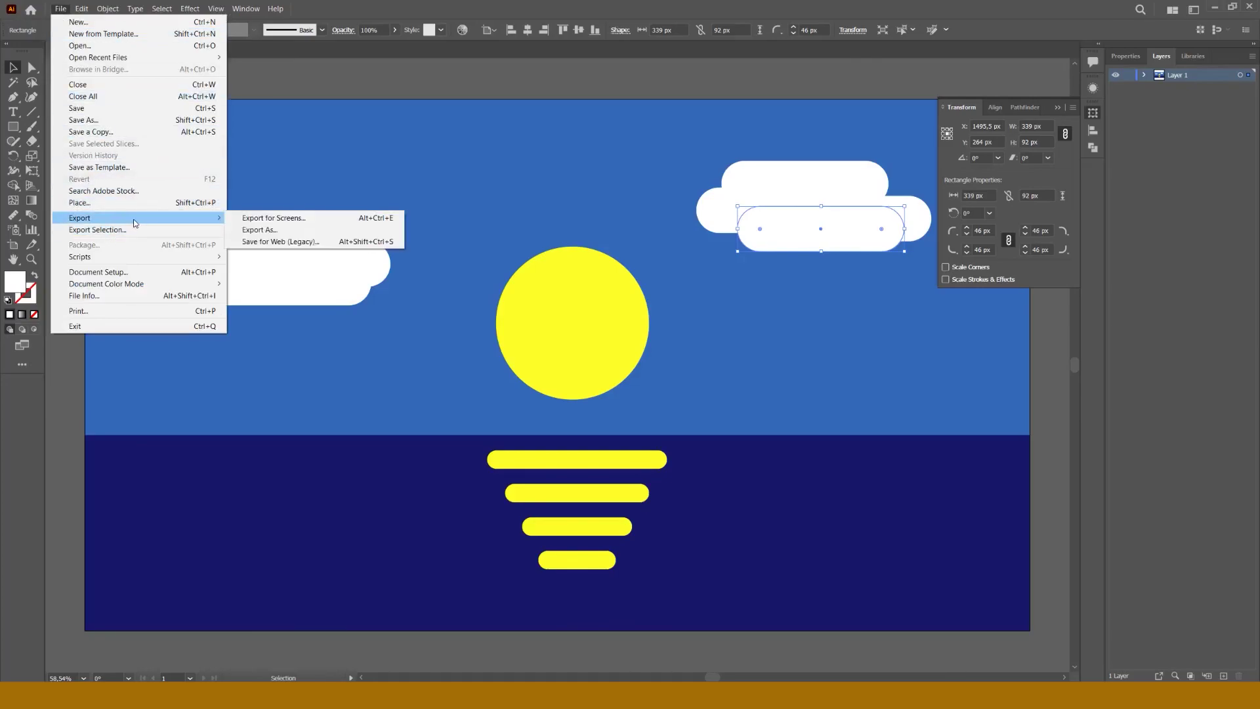
click(262, 218)
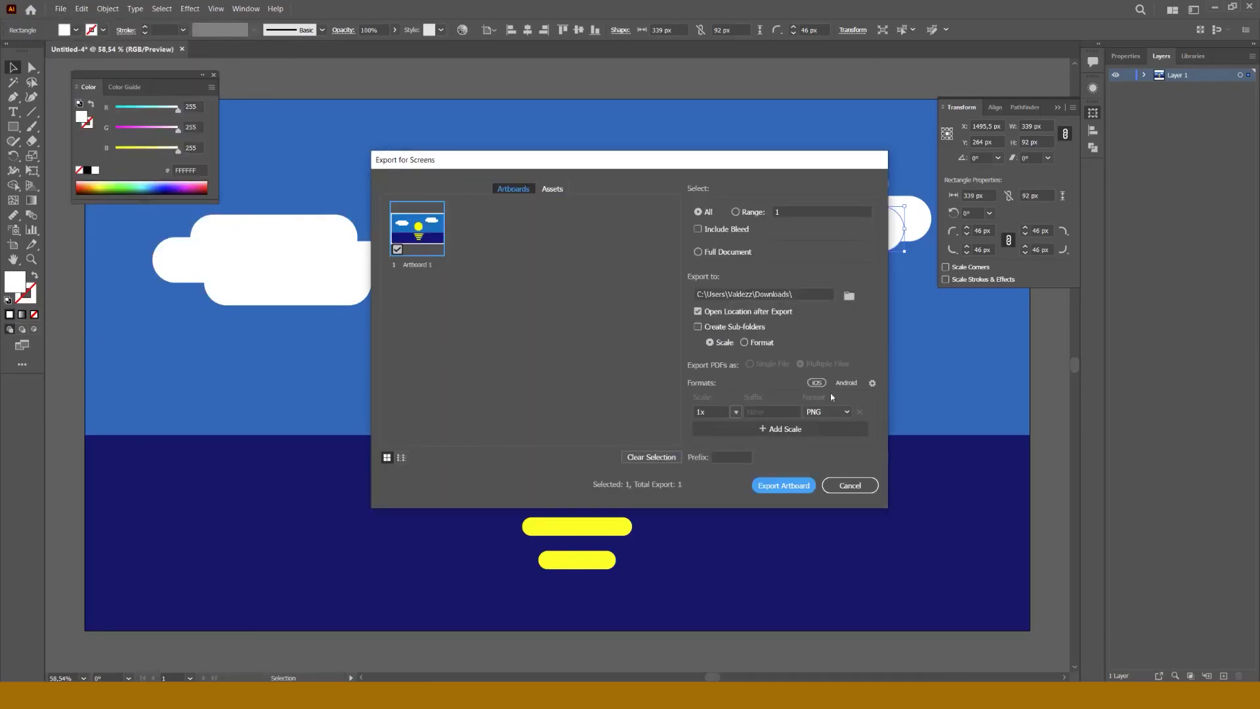
click(827, 412)
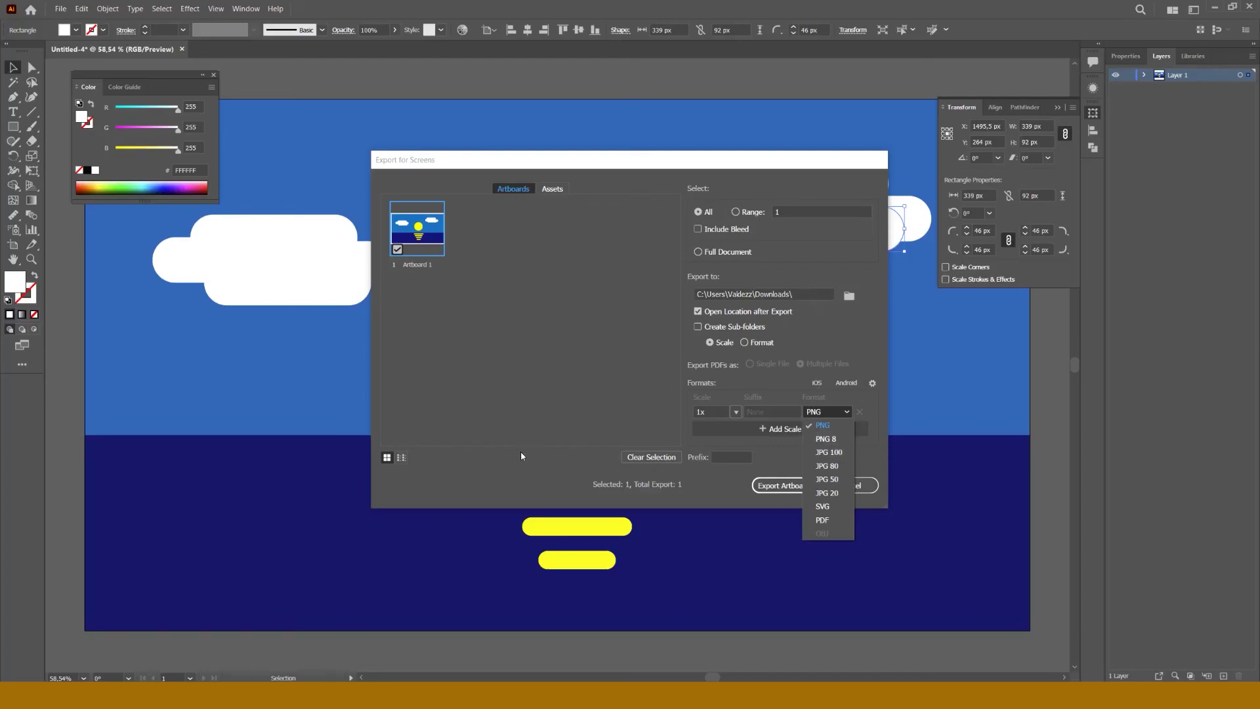
click(830, 452)
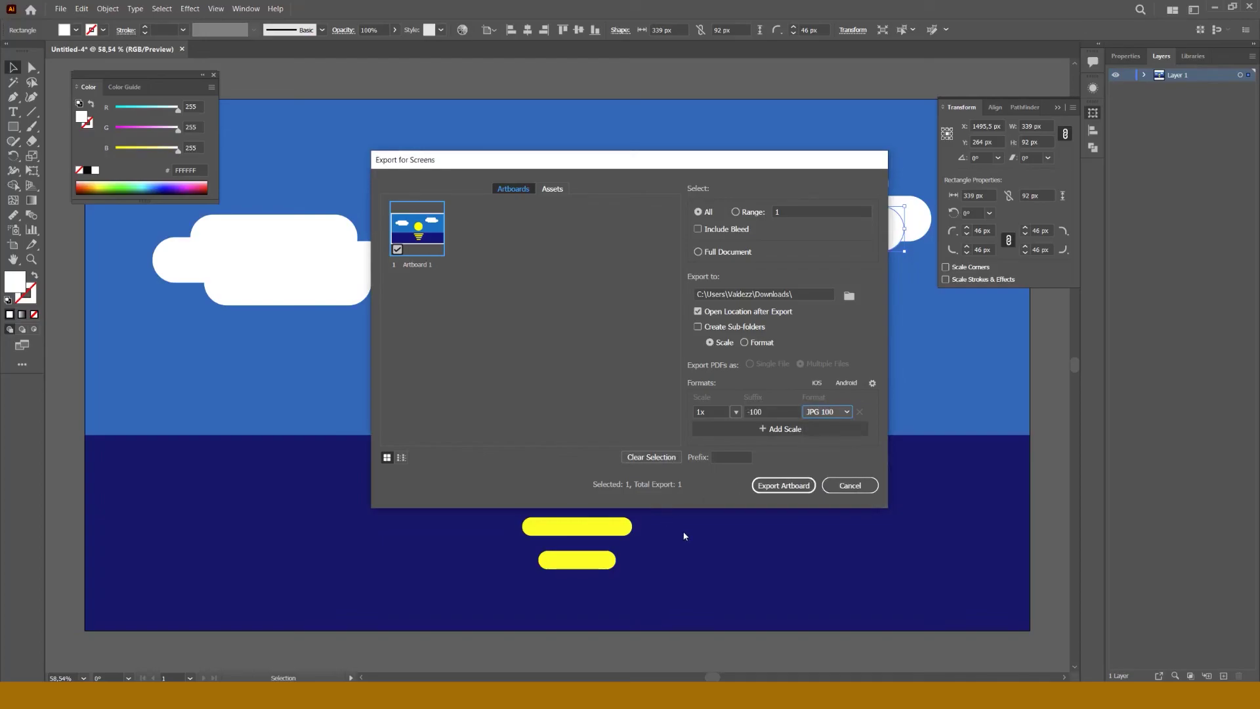
click(783, 485)
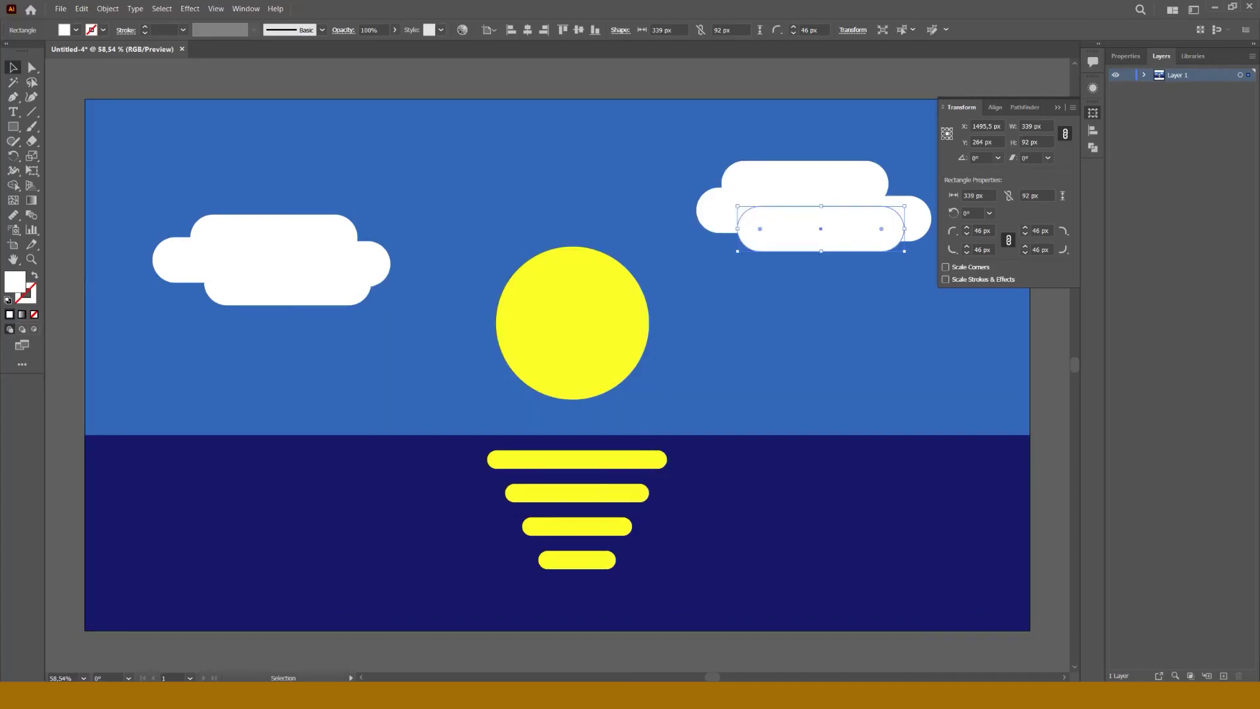